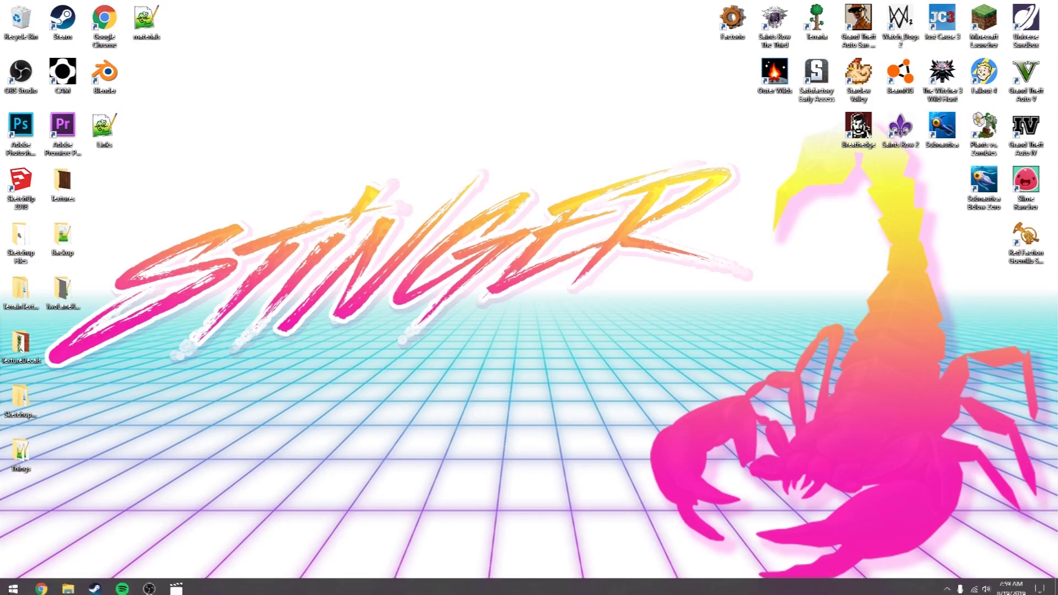
Step: Review the open web pages for the BeamNG Blender export template, TurboSquid, Blender, Notepad++ and WinRAR downloads in Chrome
{"action": "left_click", "coordinate": [42, 584]}
{"action": "left_click", "coordinate": [585, 27]}
{"action": "left_click", "coordinate": [468, 27]}
{"action": "left_click", "coordinate": [353, 27]}
{"action": "left_click", "coordinate": [266, 29]}
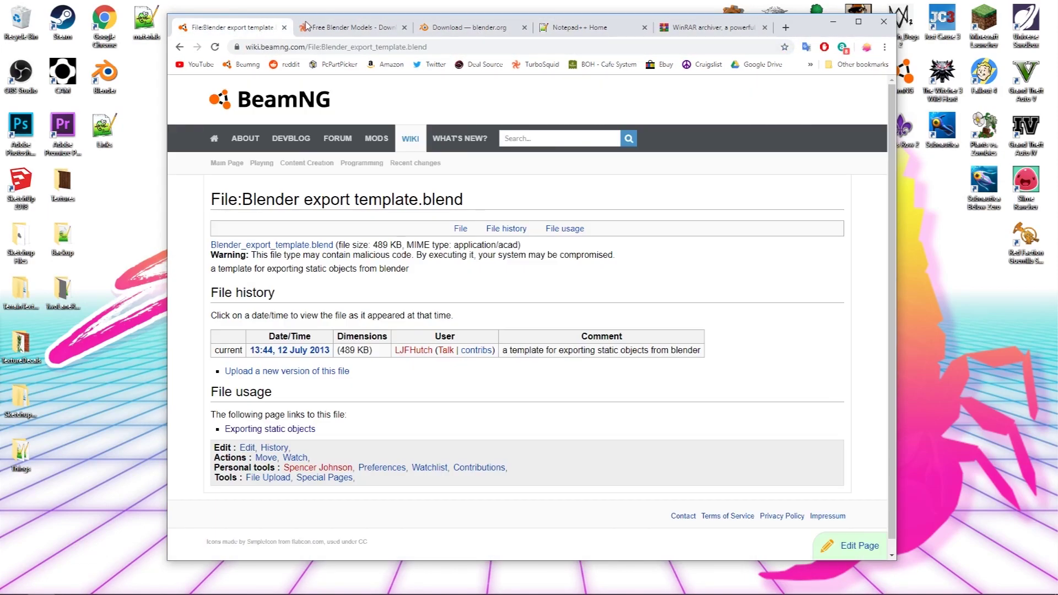
{"action": "left_click", "coordinate": [439, 27]}
{"action": "left_click", "coordinate": [585, 27]}
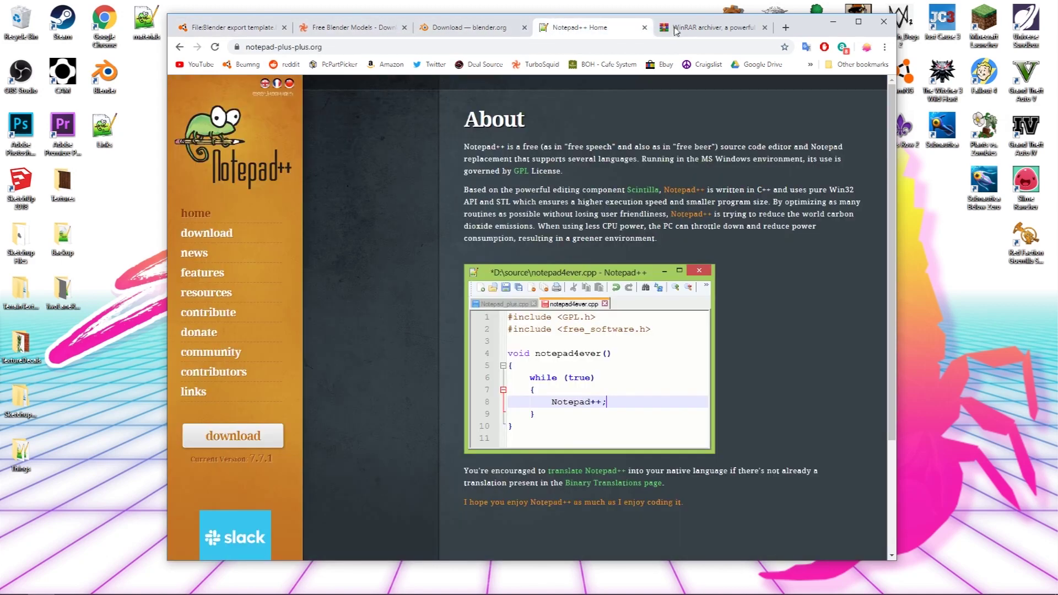
{"action": "left_click", "coordinate": [670, 29]}
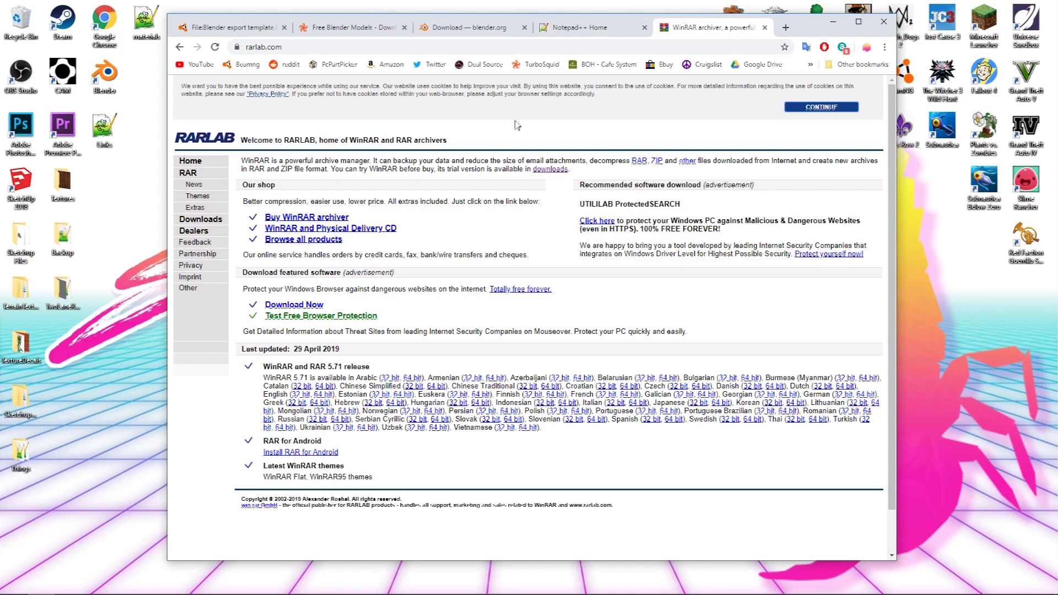
{"action": "left_click", "coordinate": [576, 27]}
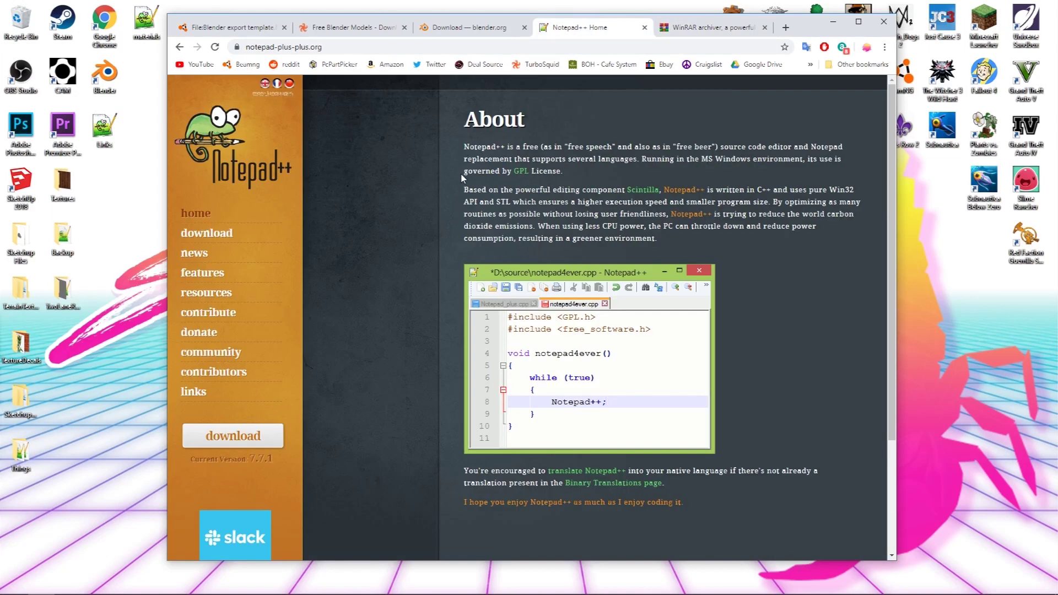
{"action": "left_click", "coordinate": [468, 32]}
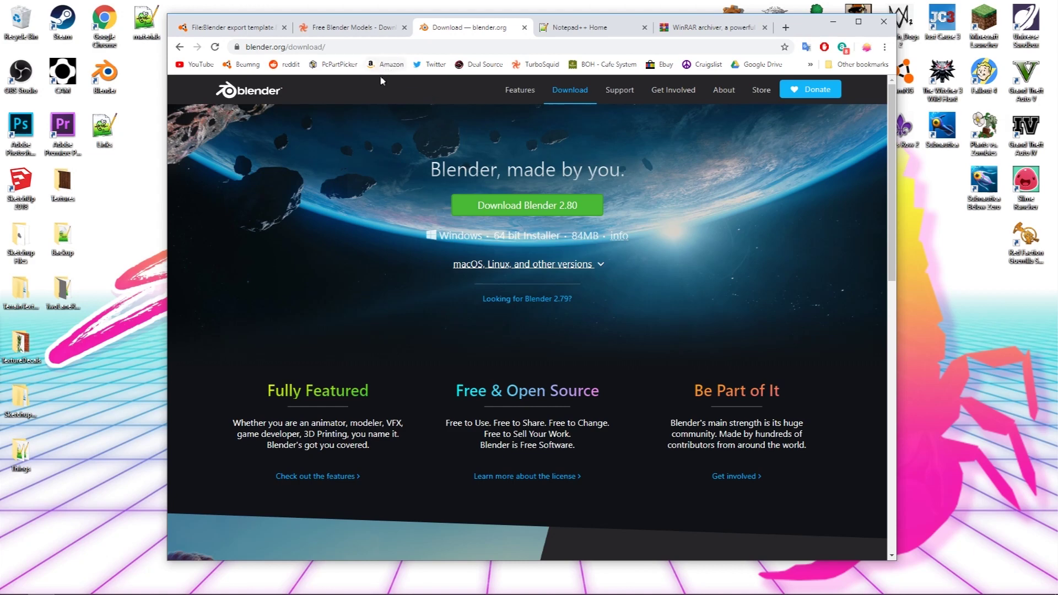
Step: Look through TurboSquid's free Blender models, then return to the BeamNG Blender export template page
{"action": "left_click", "coordinate": [352, 28]}
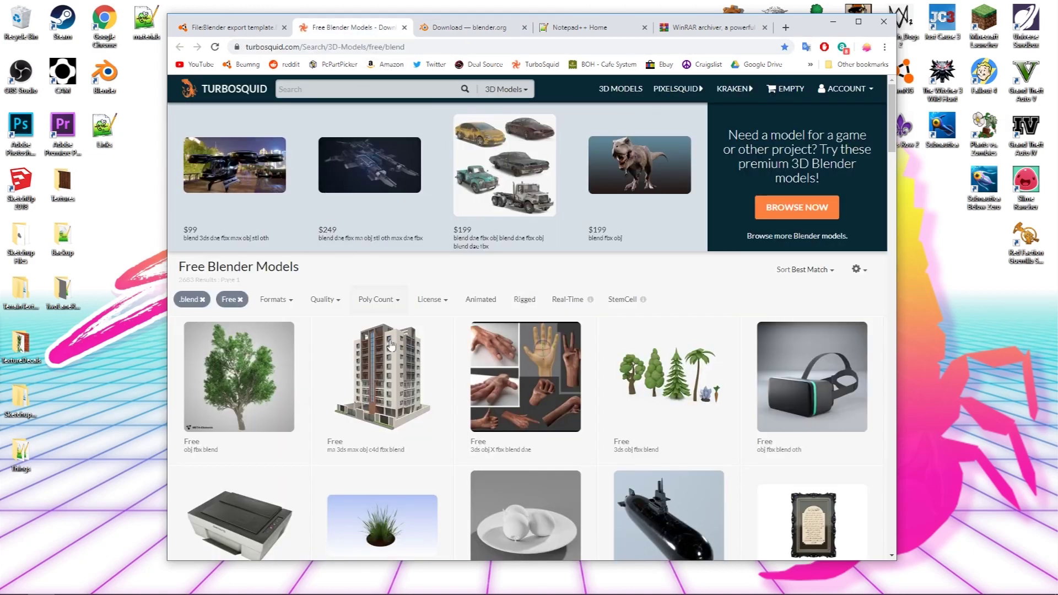
{"action": "scroll", "coordinate": [522, 377], "scroll_direction": "down", "scroll_amount": 2}
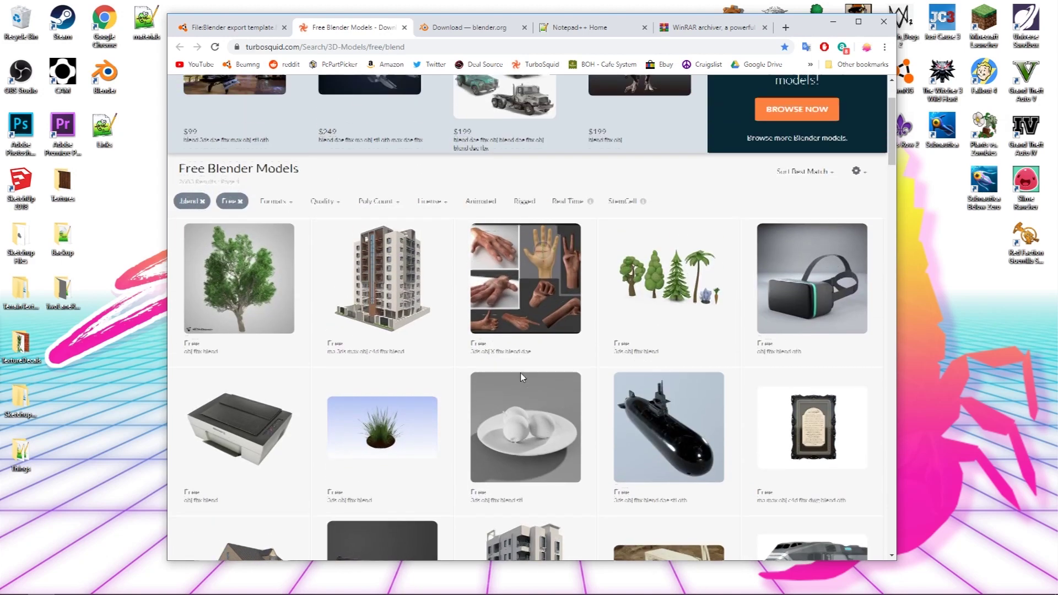
{"action": "scroll", "coordinate": [520, 373], "scroll_direction": "up", "scroll_amount": 1}
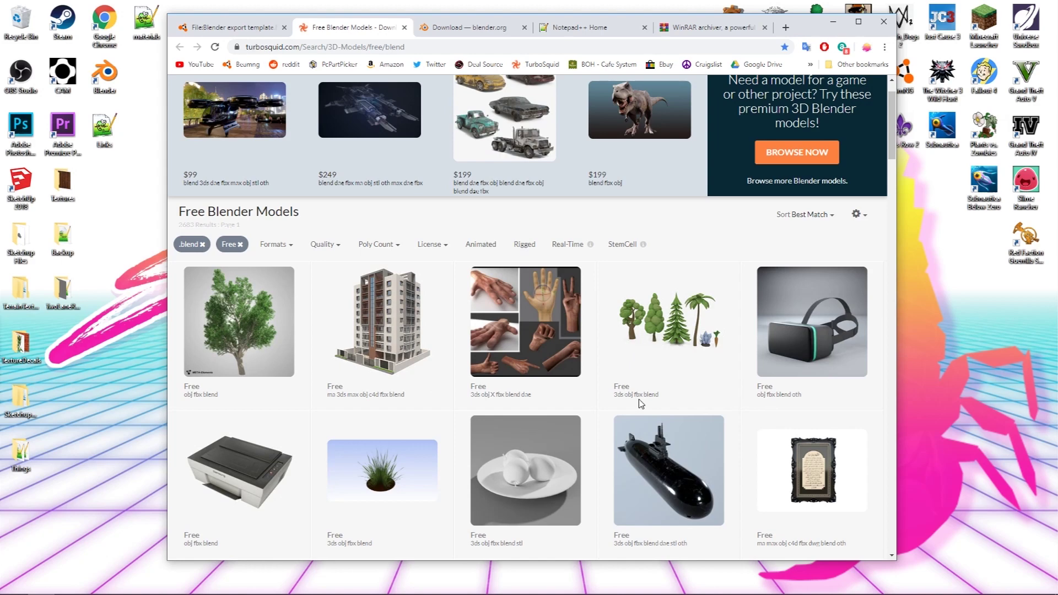
{"action": "left_click", "coordinate": [243, 28]}
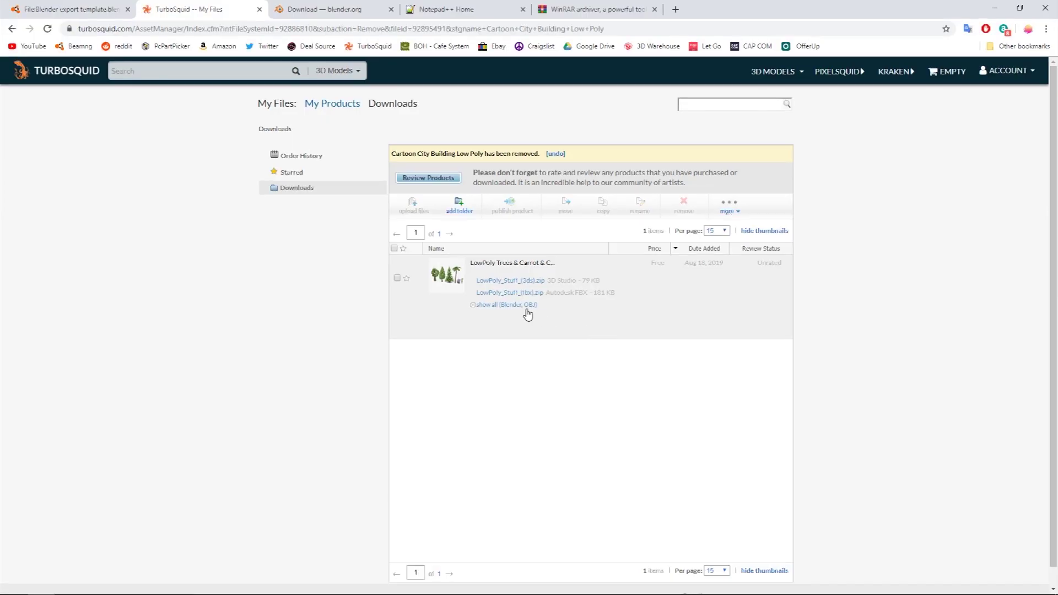
Step: Download the OBJ version of the LowPoly Trees & Carrot product, LowPoly_Stuff_(obj).zip, and open the archive
{"action": "left_click", "coordinate": [504, 307]}
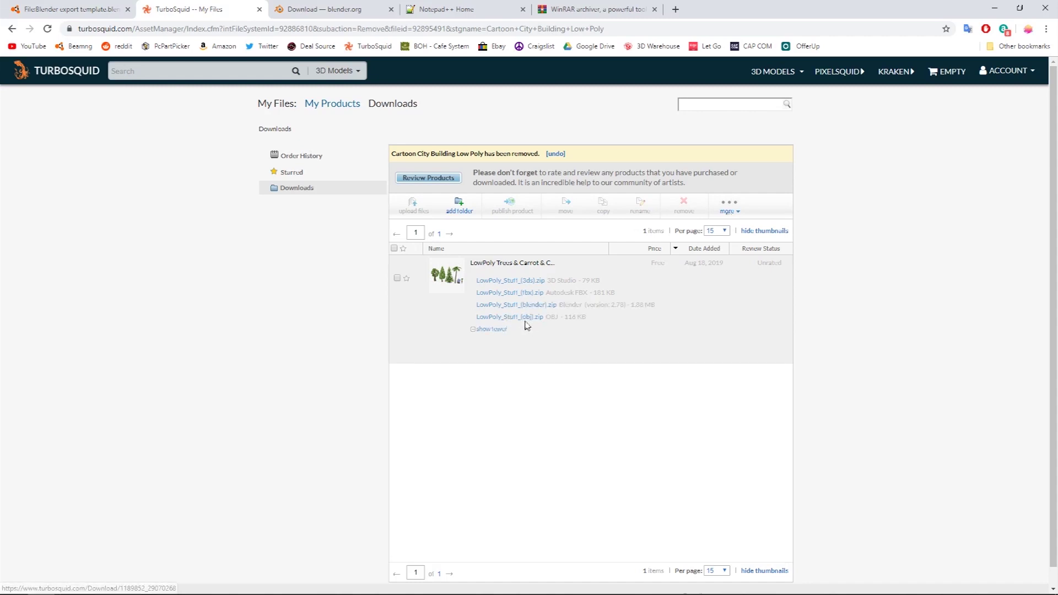
{"action": "left_click", "coordinate": [533, 316]}
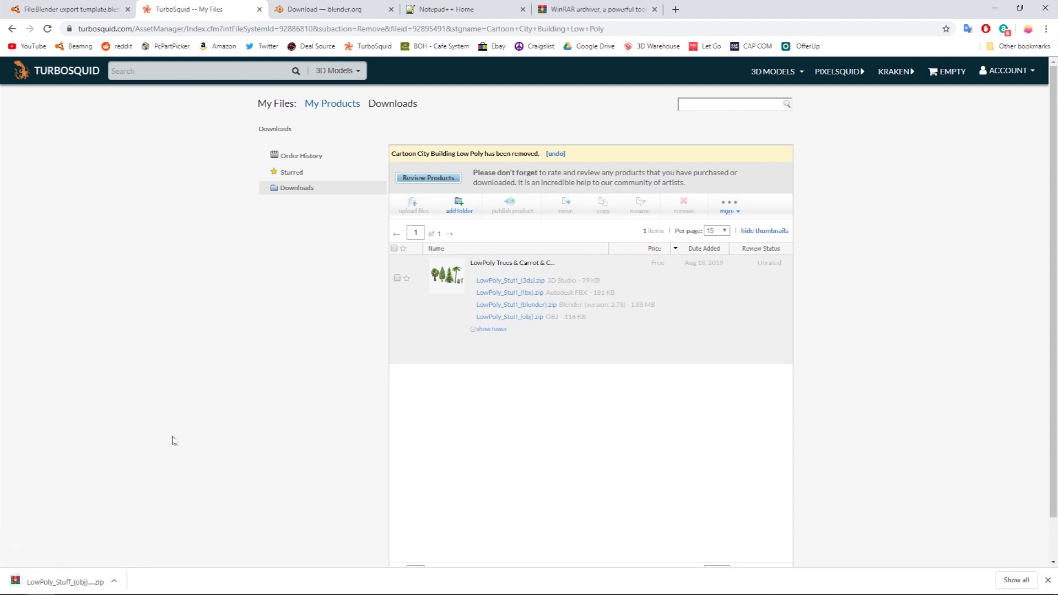
{"action": "left_click", "coordinate": [64, 574]}
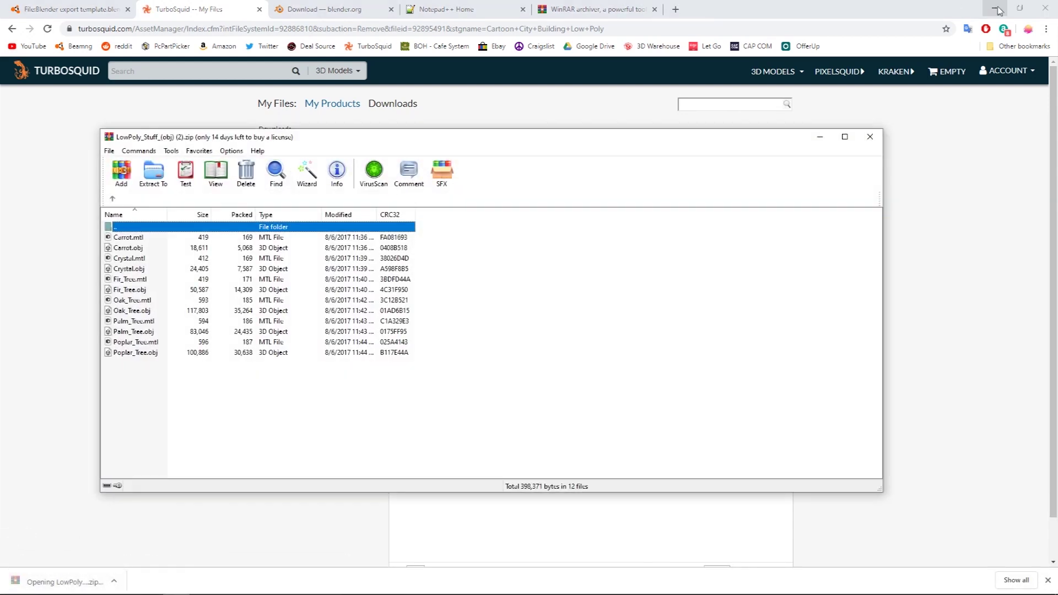
Step: Arrange the archive and Blender Files windows on the desktop and create a folder named Trees inside Blender Files
{"action": "left_click", "coordinate": [995, 8]}
{"action": "left_click_drag", "start_coordinate": [626, 130], "coordinate": [624, 213]}
{"action": "left_click_drag", "start_coordinate": [229, 466], "coordinate": [241, 323]}
{"action": "left_click_drag", "start_coordinate": [415, 101], "coordinate": [409, 54]}
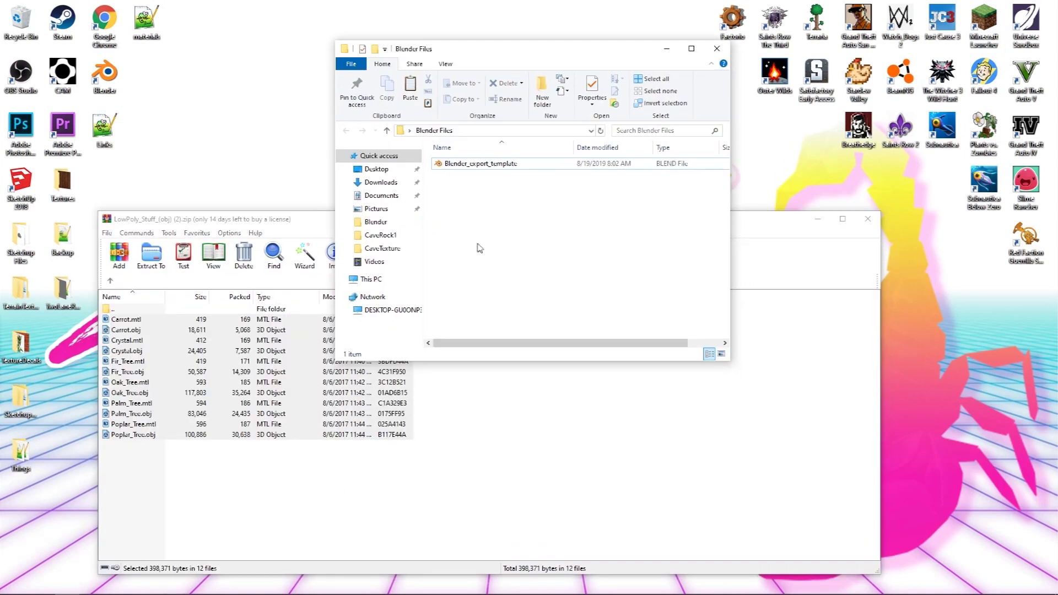
{"action": "right_click", "coordinate": [478, 244]}
{"action": "left_click", "coordinate": [631, 378]}
{"action": "type", "text": "Tru"}
{"action": "key", "text": "BackSpace"}
{"action": "type", "text": "ees"}
{"action": "key", "text": "Return"}
Step: Extract all MTL and OBJ files from the low-poly archive into the Trees folder
{"action": "left_click", "coordinate": [265, 471]}
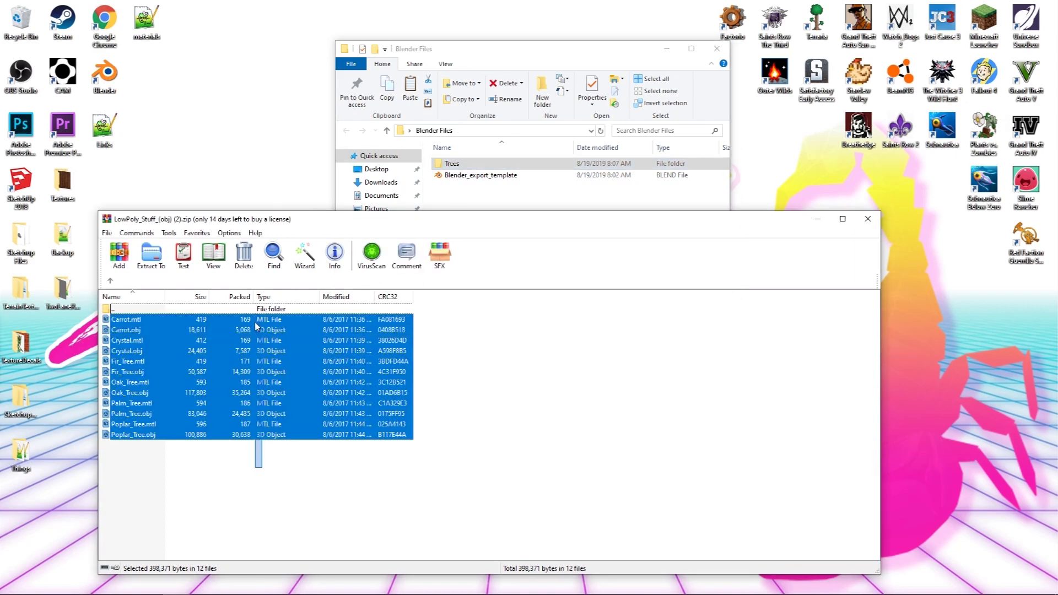
{"action": "left_click_drag", "start_coordinate": [257, 325], "coordinate": [460, 165]}
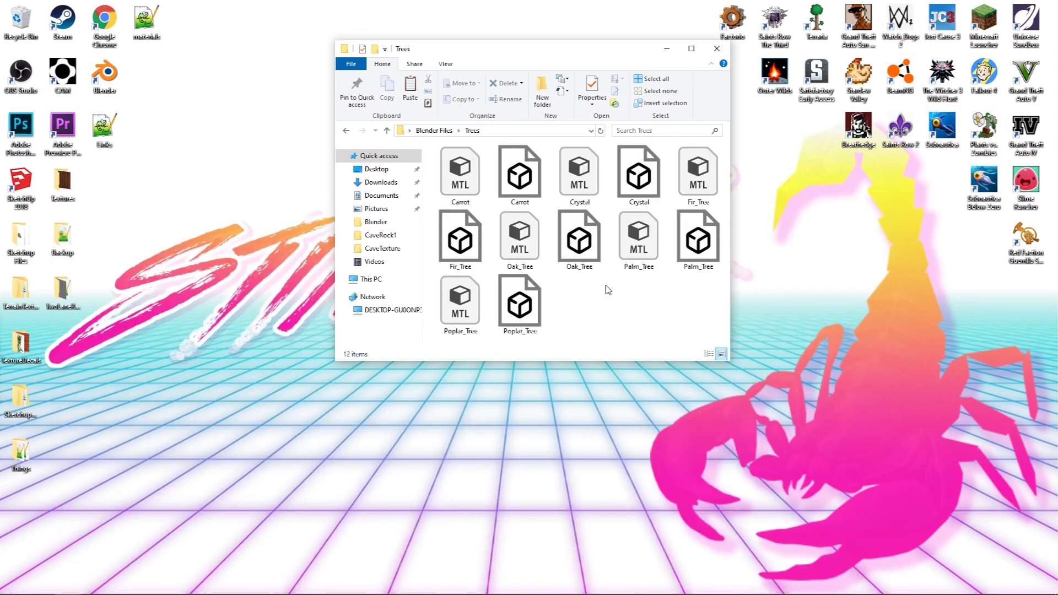
{"action": "left_click", "coordinate": [602, 269]}
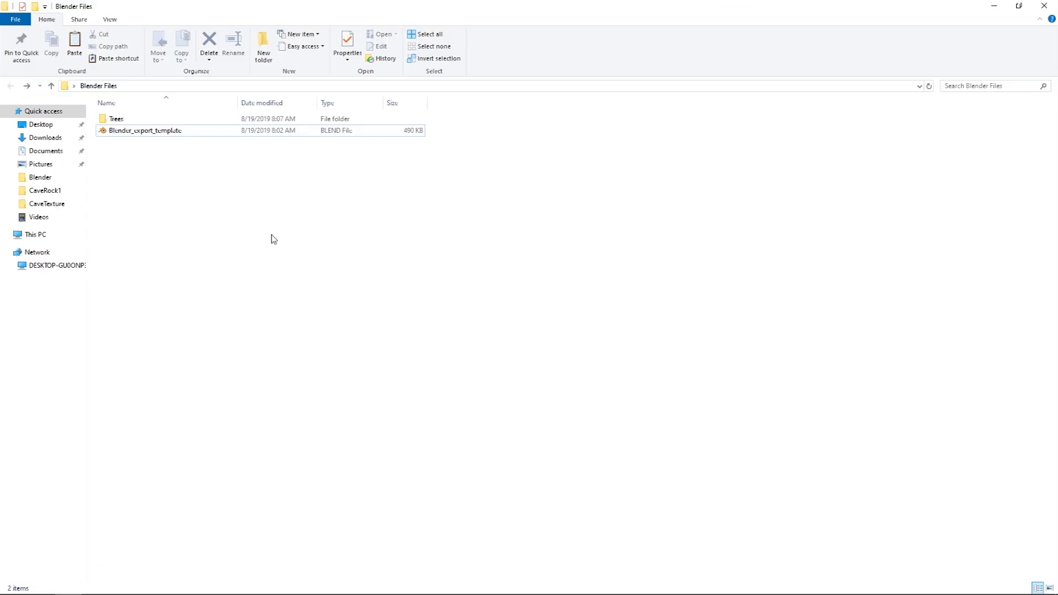
Step: Check the Trees folder, then open Blender_export_template from the Blender Files folder in Blender
{"action": "double_click", "coordinate": [213, 122]}
{"action": "key", "text": "alt+Left"}
{"action": "left_click", "coordinate": [169, 141]}
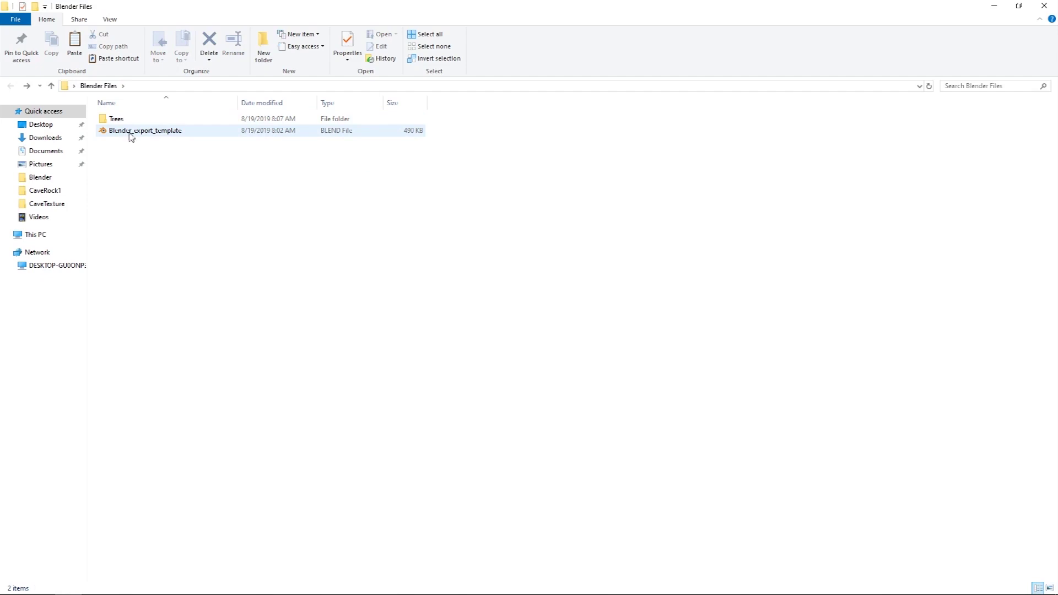
{"action": "left_click", "coordinate": [147, 136]}
{"action": "double_click", "coordinate": [148, 135]}
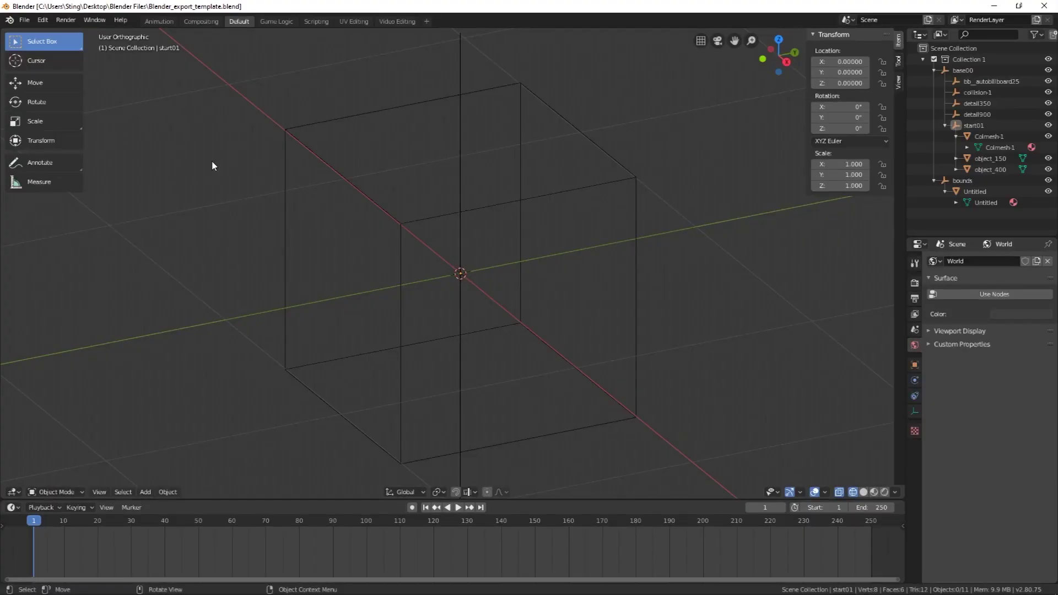
Step: Delete the bb_autobillboard25, collision-1, detail350 and detail900 empties from the base00 hierarchy
{"action": "middle_click_drag", "start_coordinate": [213, 166], "coordinate": [254, 161]}
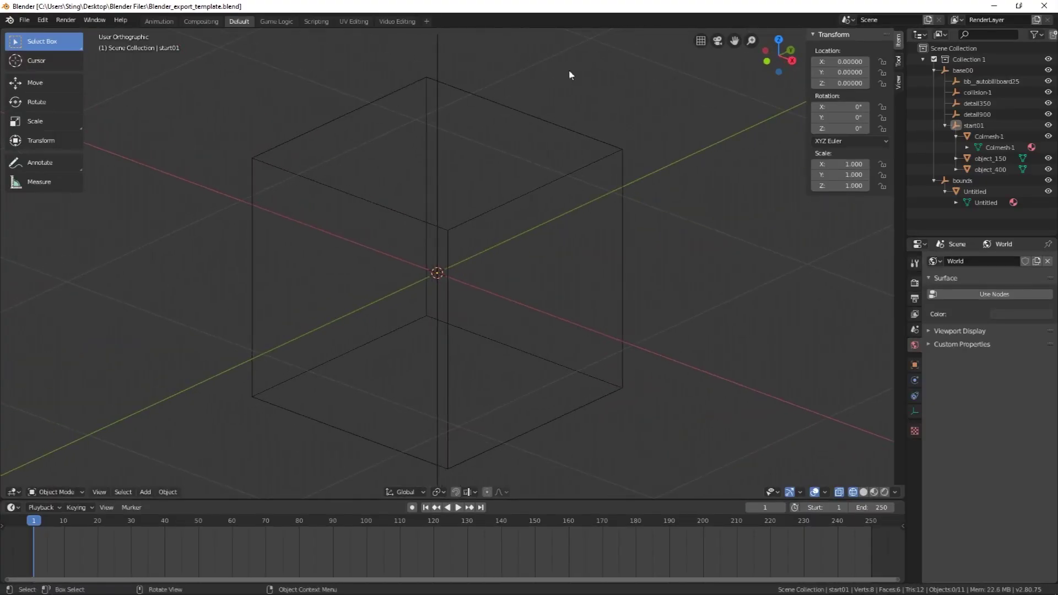
{"action": "middle_click_drag", "start_coordinate": [672, 51], "coordinate": [612, 171]}
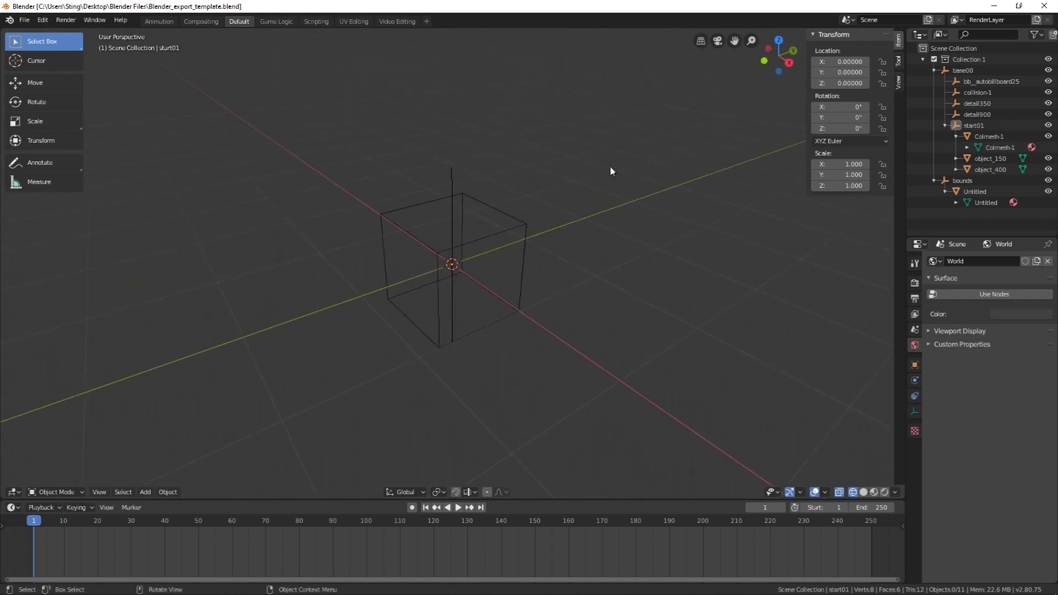
{"action": "left_click", "coordinate": [963, 83]}
{"action": "right_click", "coordinate": [964, 83]}
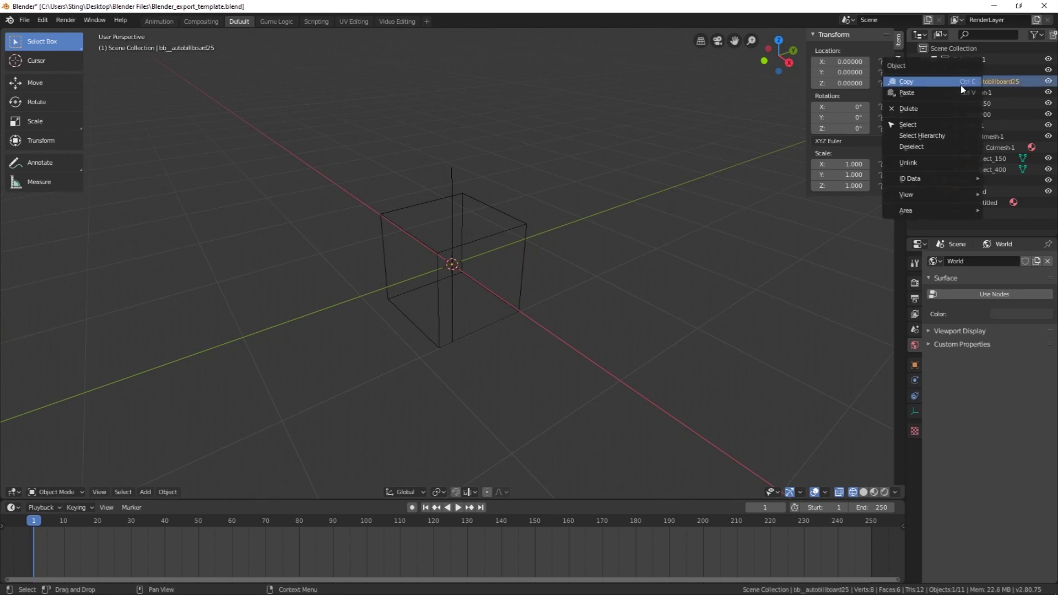
{"action": "left_click", "coordinate": [941, 108]}
{"action": "left_click", "coordinate": [967, 93]}
{"action": "right_click", "coordinate": [967, 94]}
{"action": "left_click", "coordinate": [968, 86]}
{"action": "left_click", "coordinate": [970, 83]}
{"action": "right_click", "coordinate": [971, 83]}
{"action": "left_click", "coordinate": [973, 85]}
{"action": "left_click", "coordinate": [972, 83]}
{"action": "right_click", "coordinate": [971, 84]}
{"action": "left_click", "coordinate": [971, 84]}
Step: Delete object_150, object_400 and the bounds empty with its Untitled box mesh, keeping base00, start01 and Colmesh-1
{"action": "right_click", "coordinate": [979, 96]}
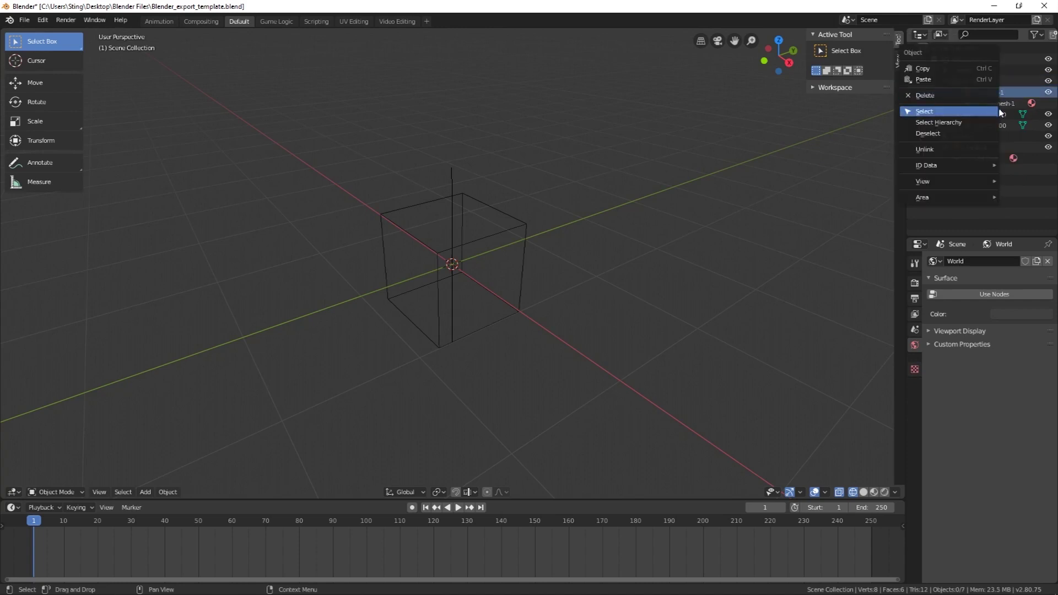
{"action": "left_click", "coordinate": [990, 112]}
{"action": "right_click", "coordinate": [996, 117]}
{"action": "left_click", "coordinate": [994, 120]}
{"action": "right_click", "coordinate": [993, 120]}
{"action": "left_click", "coordinate": [987, 118]}
{"action": "right_click", "coordinate": [984, 118]}
{"action": "left_click", "coordinate": [977, 118]}
{"action": "left_click", "coordinate": [959, 70]}
{"action": "right_click", "coordinate": [959, 72]}
{"action": "left_click", "coordinate": [959, 76]}
Step: Import Oak_Tree.obj from the Trees folder into the scene as a Wavefront model
{"action": "mouse_move", "coordinate": [827, 130]}
{"action": "middle_mouse_down"}
{"action": "mouse_move", "coordinate": [841, 121]}
{"action": "mouse_move", "coordinate": [804, 122]}
{"action": "mouse_move", "coordinate": [826, 119]}
{"action": "middle_mouse_up"}
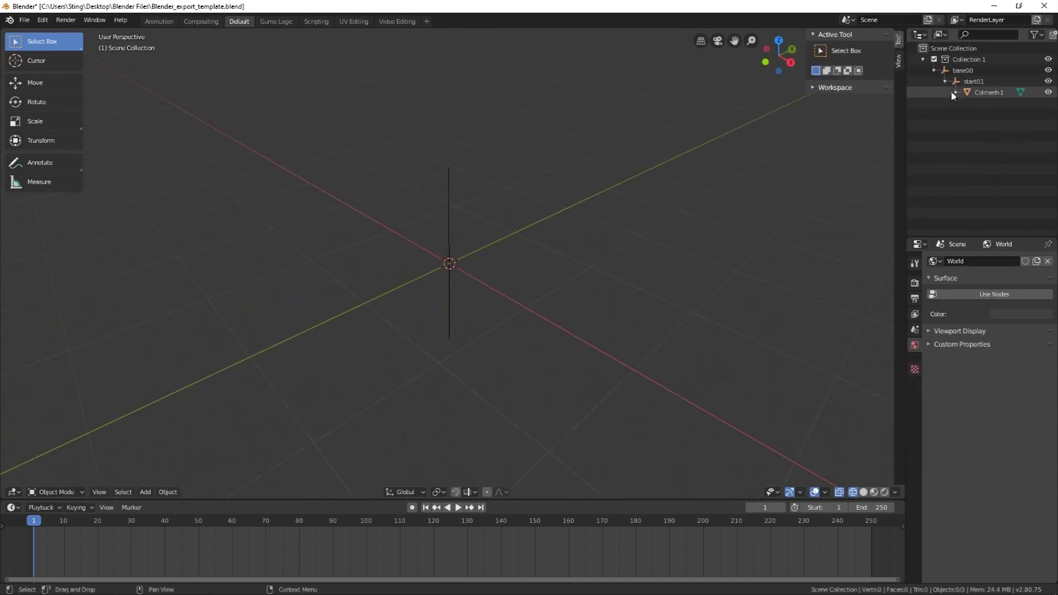
{"action": "left_click", "coordinate": [956, 93]}
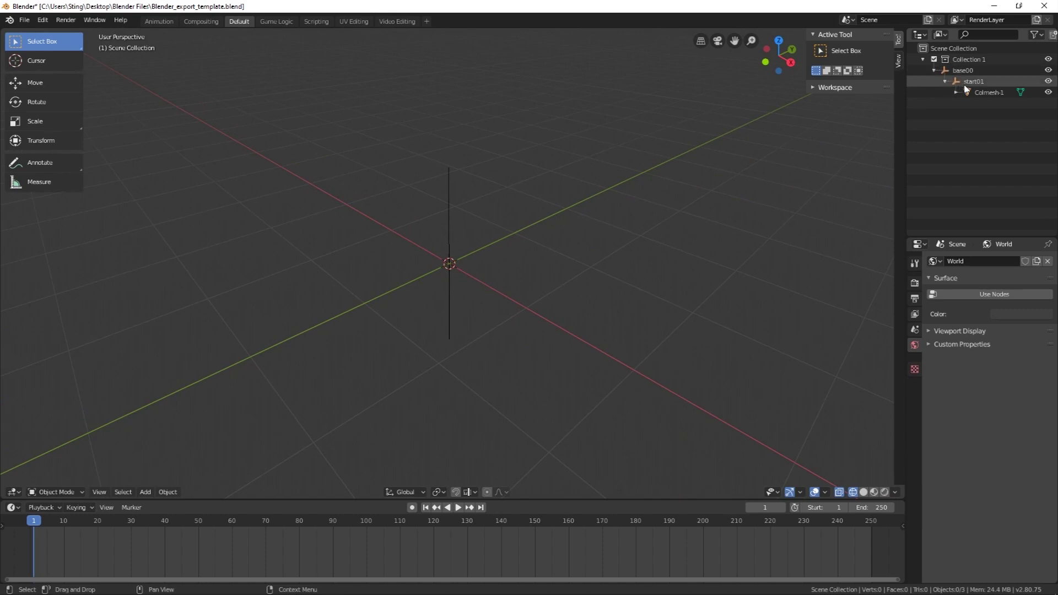
{"action": "middle_click_drag", "start_coordinate": [814, 147], "coordinate": [651, 160]}
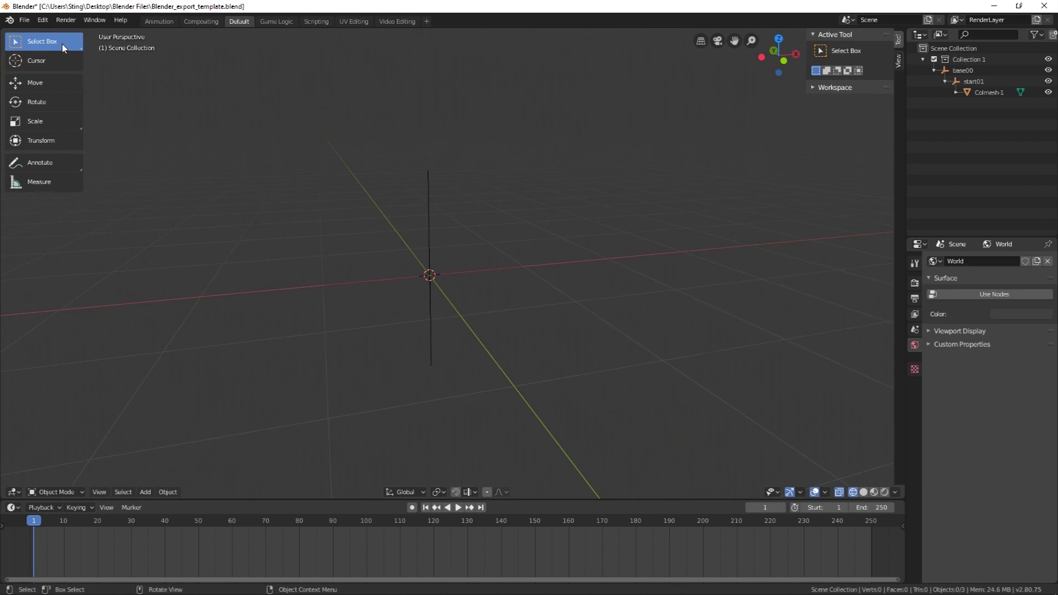
{"action": "left_click", "coordinate": [24, 20]}
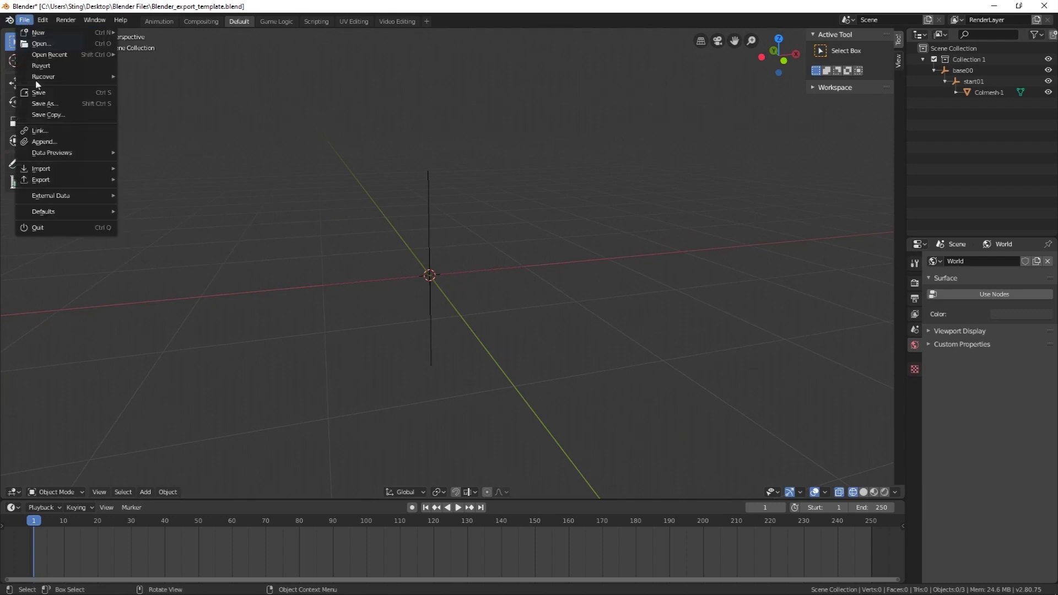
{"action": "mouse_move", "coordinate": [41, 168]}
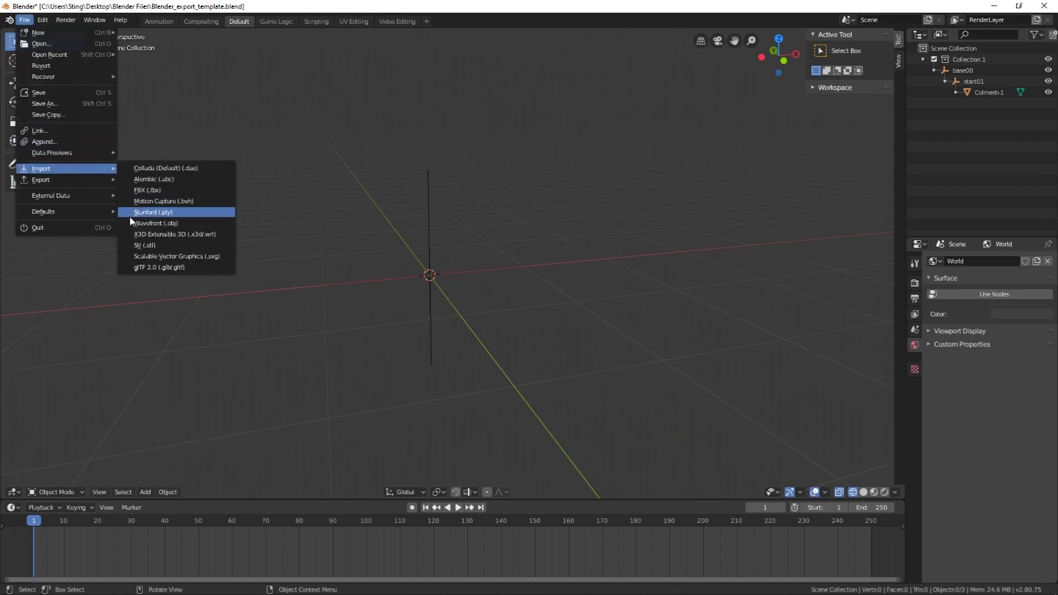
{"action": "left_click", "coordinate": [151, 223]}
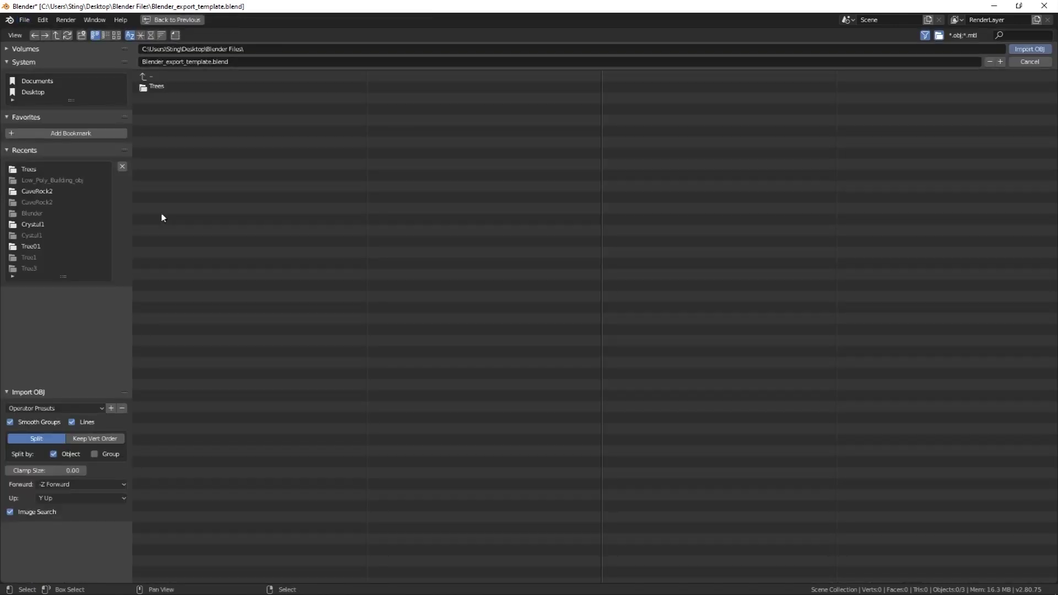
{"action": "double_click", "coordinate": [154, 87]}
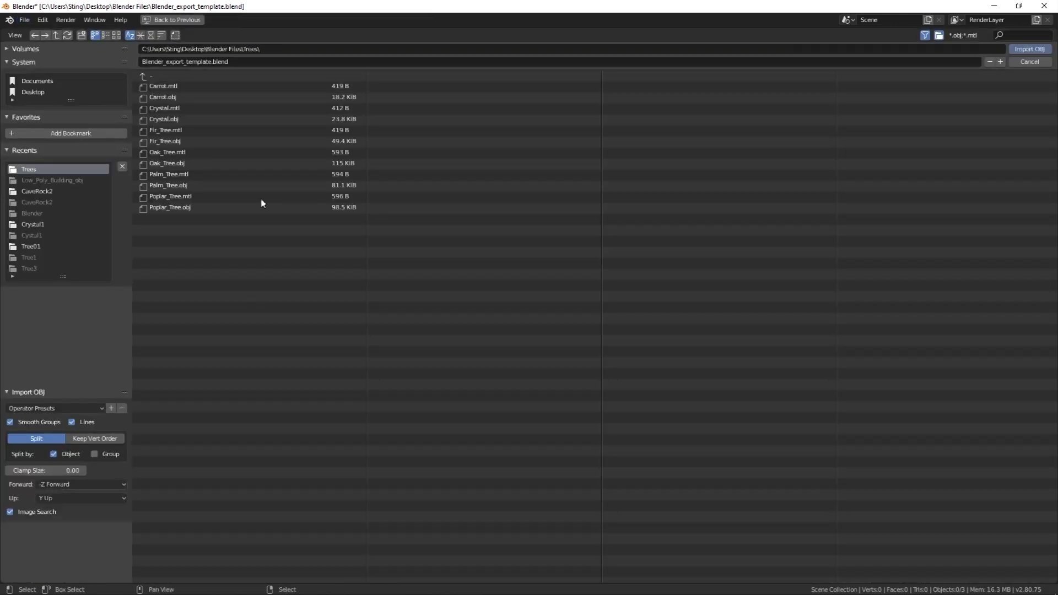
{"action": "double_click", "coordinate": [183, 168]}
Step: Switch the viewport shading from wireframe to the material preview for the imported oak tree and clear the selection
{"action": "scroll", "coordinate": [406, 220], "scroll_direction": "down", "scroll_amount": 6}
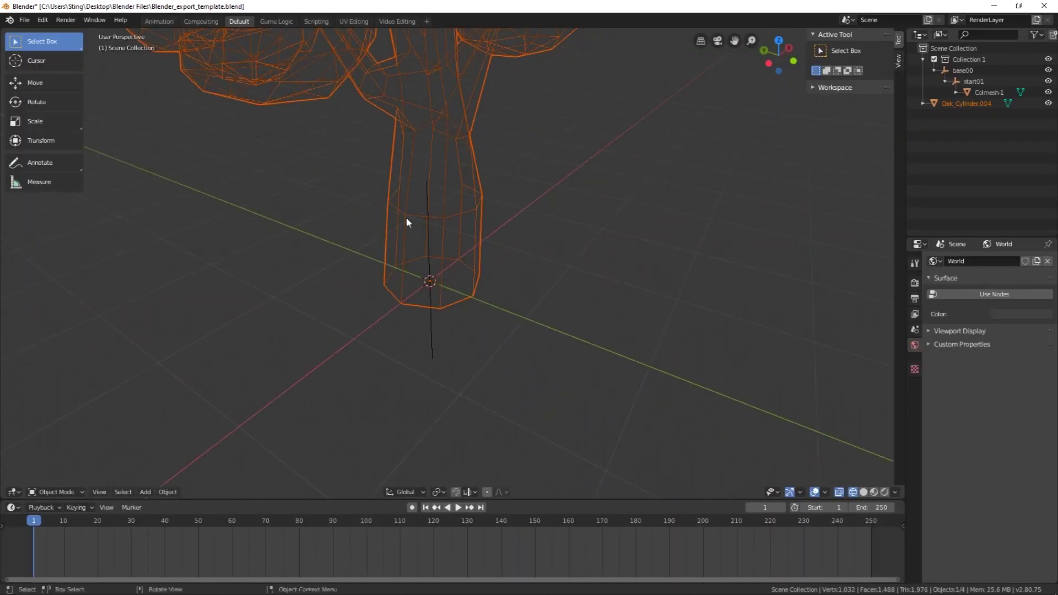
{"action": "middle_click_drag", "start_coordinate": [567, 189], "coordinate": [498, 145]}
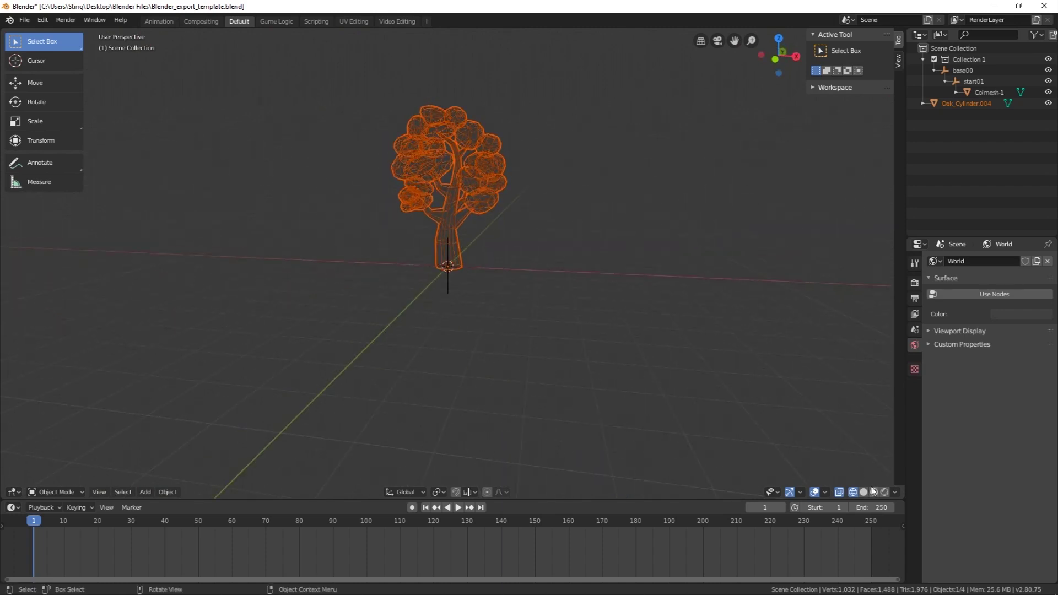
{"action": "middle_click_drag", "start_coordinate": [825, 431], "coordinate": [872, 468]}
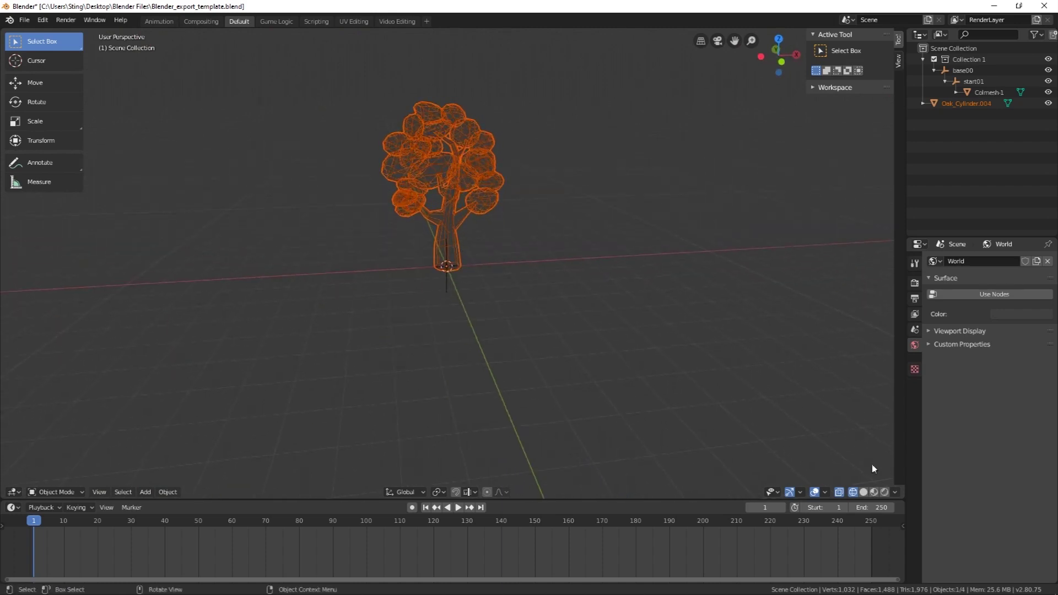
{"action": "left_click", "coordinate": [875, 492]}
{"action": "mouse_move", "coordinate": [640, 364]}
{"action": "middle_mouse_down"}
{"action": "mouse_move", "coordinate": [666, 343]}
{"action": "mouse_move", "coordinate": [544, 323]}
{"action": "mouse_move", "coordinate": [557, 262]}
{"action": "mouse_move", "coordinate": [678, 269]}
{"action": "mouse_move", "coordinate": [503, 267]}
{"action": "mouse_move", "coordinate": [395, 229]}
{"action": "mouse_move", "coordinate": [520, 247]}
{"action": "mouse_move", "coordinate": [499, 229]}
{"action": "middle_mouse_up"}
{"action": "left_click", "coordinate": [557, 263]}
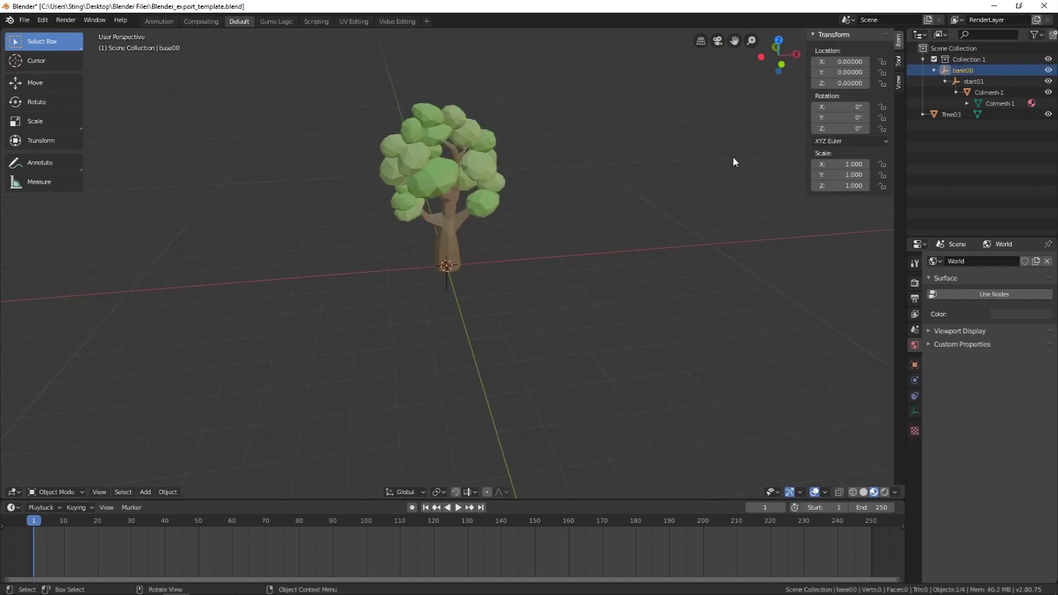
Step: Delete the Colmesh-1 object from under start01
{"action": "middle_click_drag", "start_coordinate": [733, 162], "coordinate": [753, 145]}
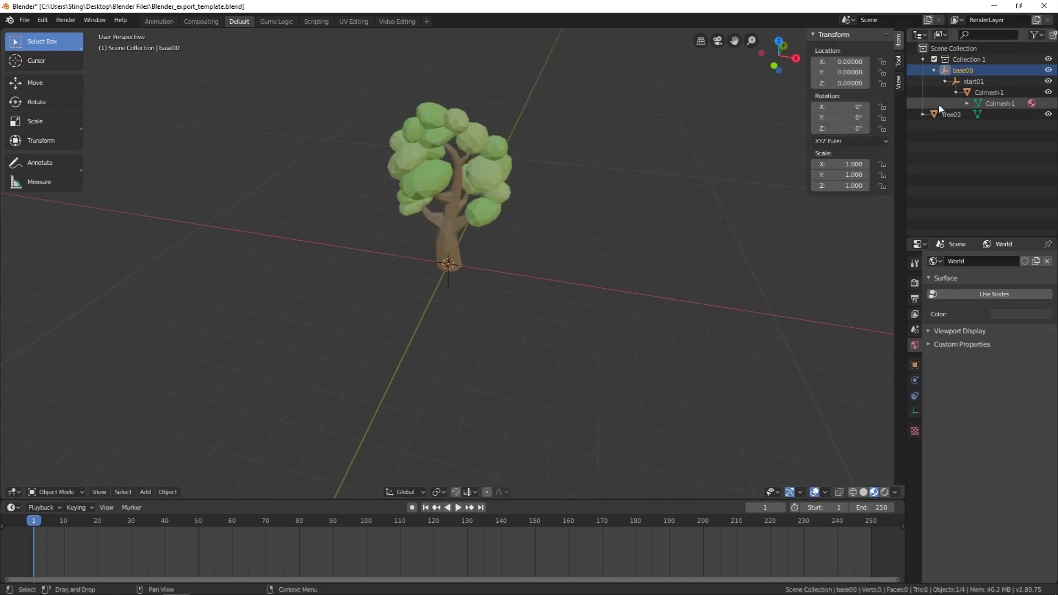
{"action": "left_click", "coordinate": [973, 93]}
{"action": "right_click", "coordinate": [973, 98]}
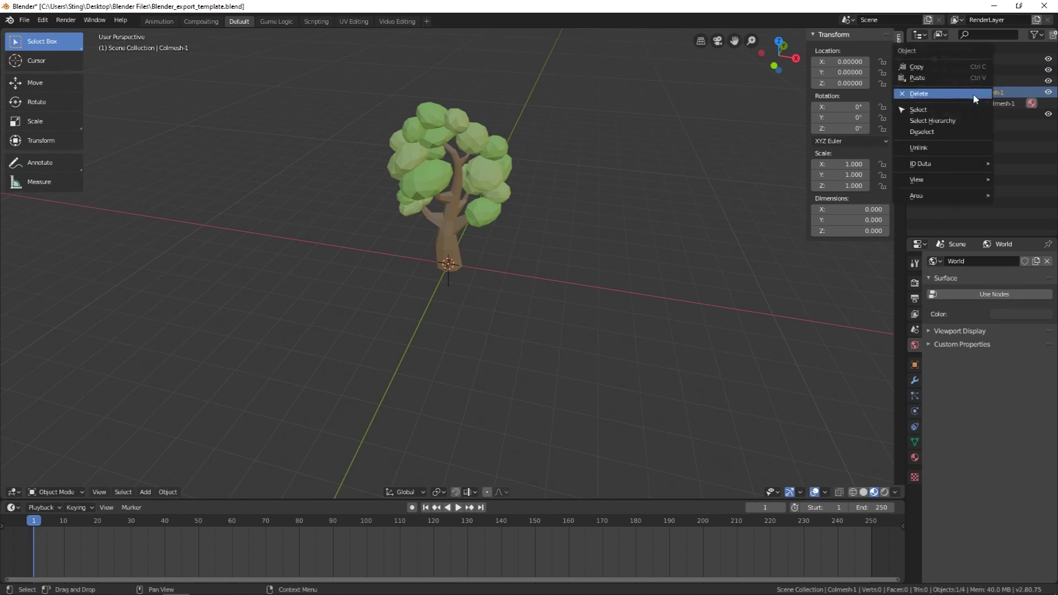
{"action": "left_click", "coordinate": [954, 95]}
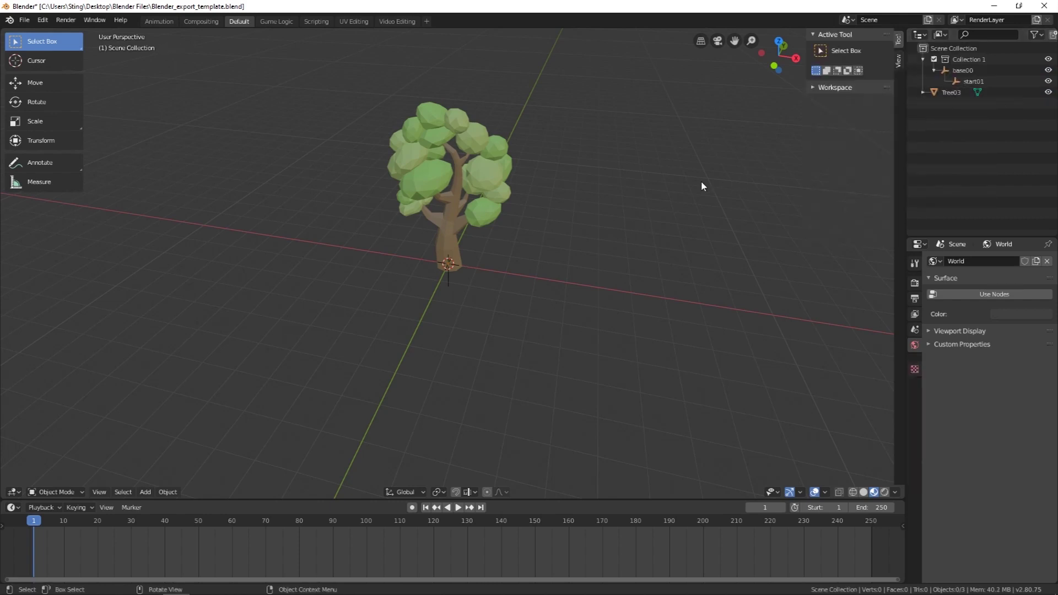
Step: Duplicate the imported Tree03 object by copying and pasting it in the scene hierarchy
{"action": "left_click", "coordinate": [950, 93]}
{"action": "key", "text": "Tab"}
{"action": "right_click", "coordinate": [944, 92]}
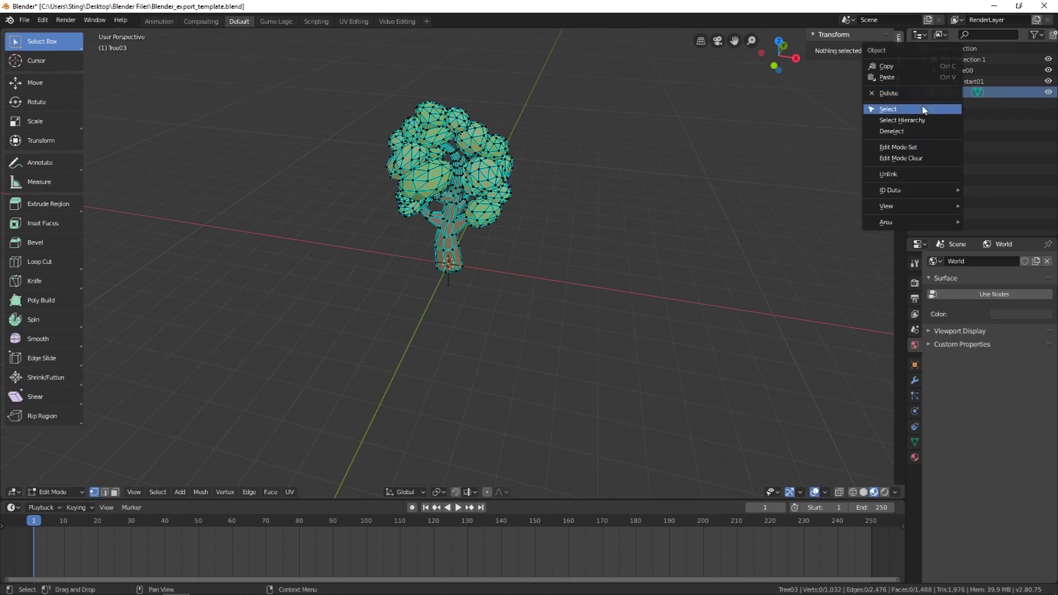
{"action": "left_click", "coordinate": [937, 67]}
{"action": "right_click", "coordinate": [947, 101]}
{"action": "left_click", "coordinate": [936, 112]}
{"action": "middle_click_drag", "start_coordinate": [860, 165], "coordinate": [816, 154]}
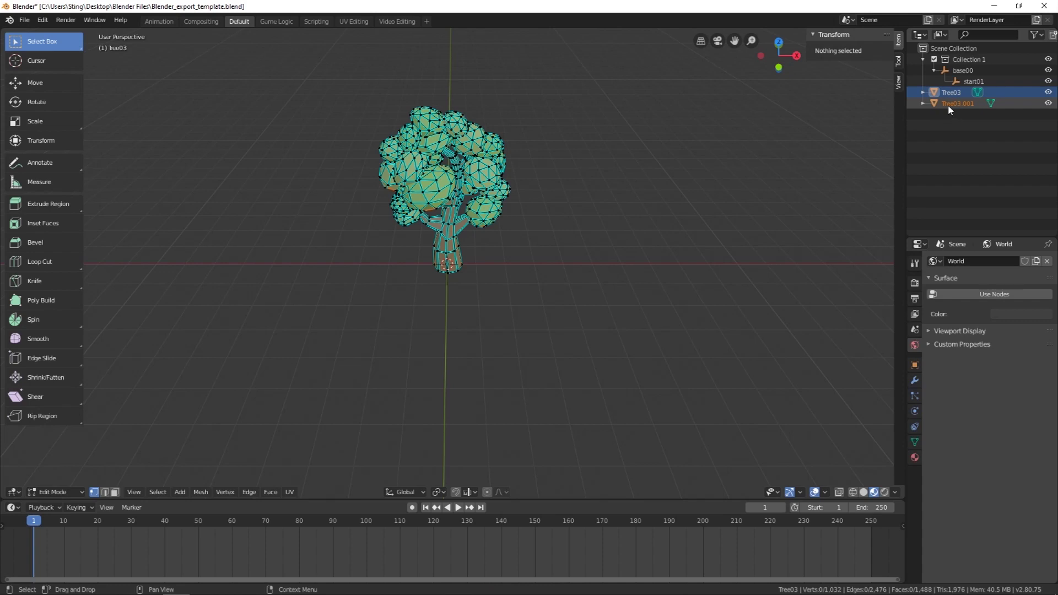
Step: Rename the duplicated tree object and its mesh data to Colmesh-1
{"action": "double_click", "coordinate": [962, 104]}
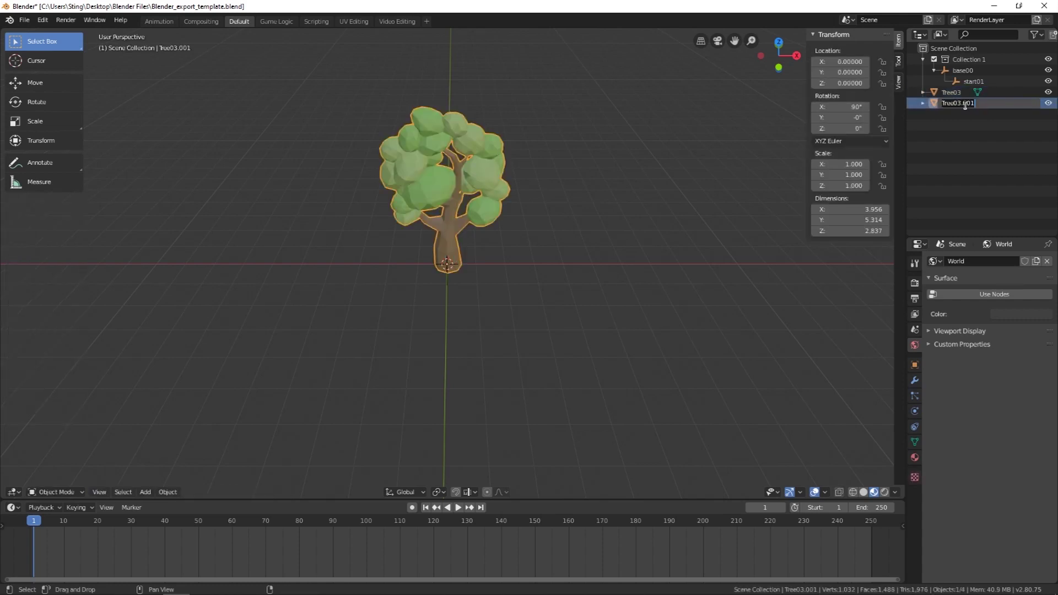
{"action": "type", "text": "Colmesh-1"}
{"action": "key", "text": "Return"}
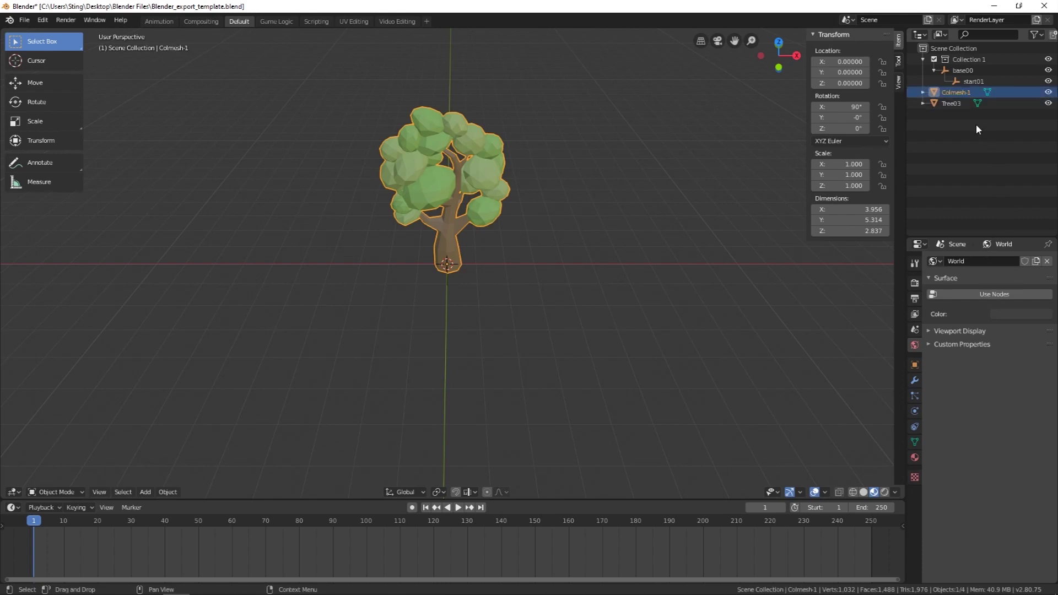
{"action": "left_click", "coordinate": [924, 92]}
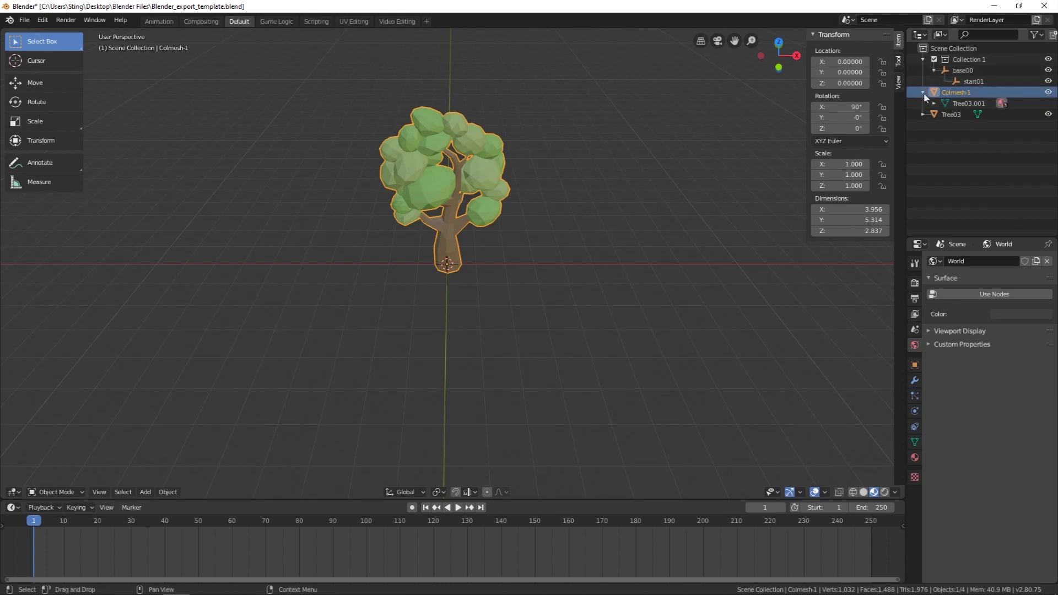
{"action": "double_click", "coordinate": [958, 104]}
{"action": "type", "text": "Colmesh-1"}
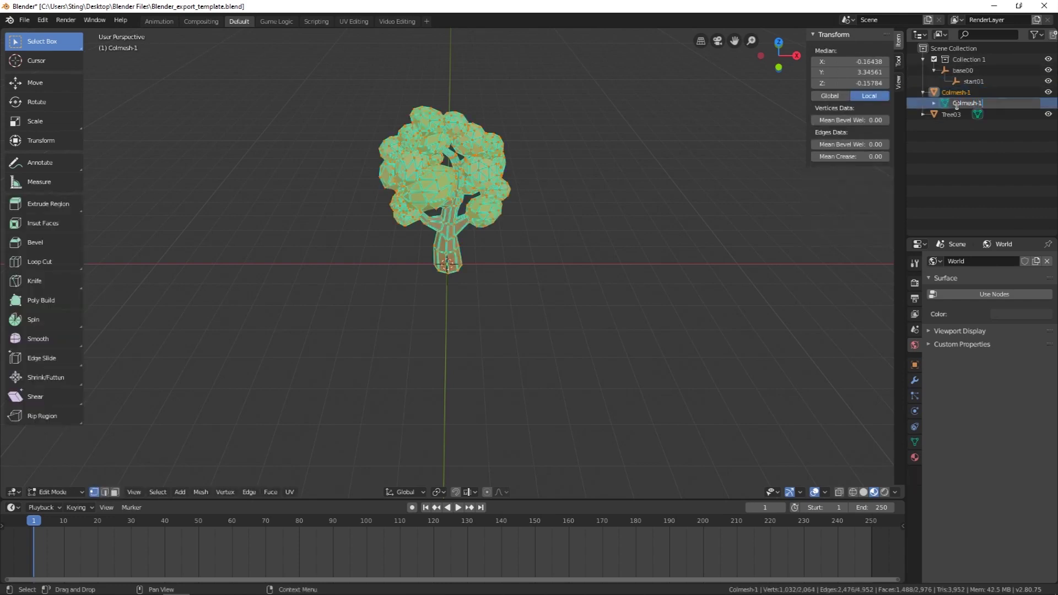
{"action": "key", "text": "Return"}
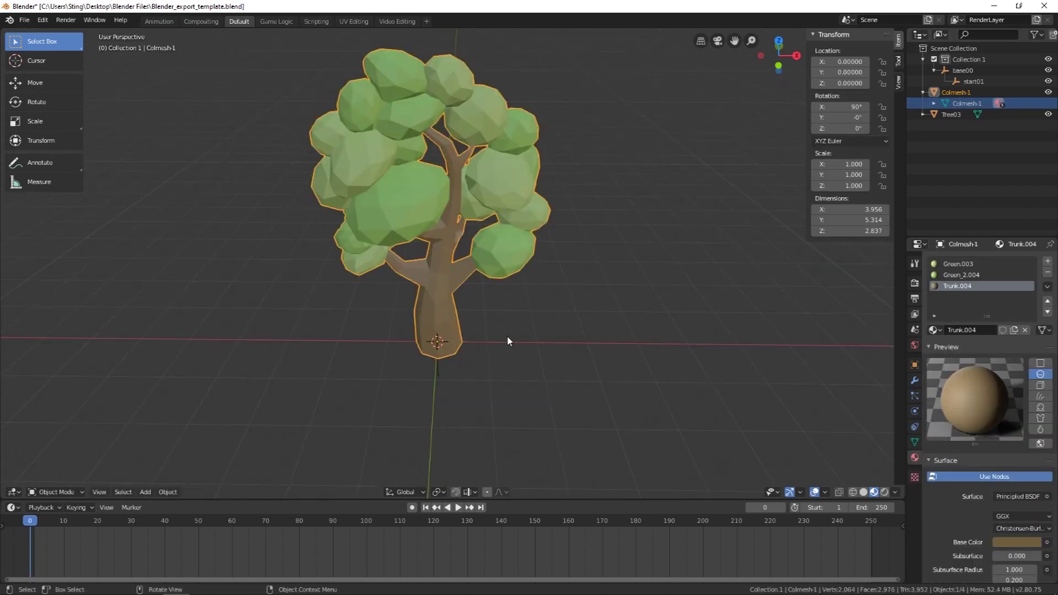
Step: Parent both Colmesh-1 and Tree03 to the start01 empty beneath base00
{"action": "left_click", "coordinate": [960, 93]}
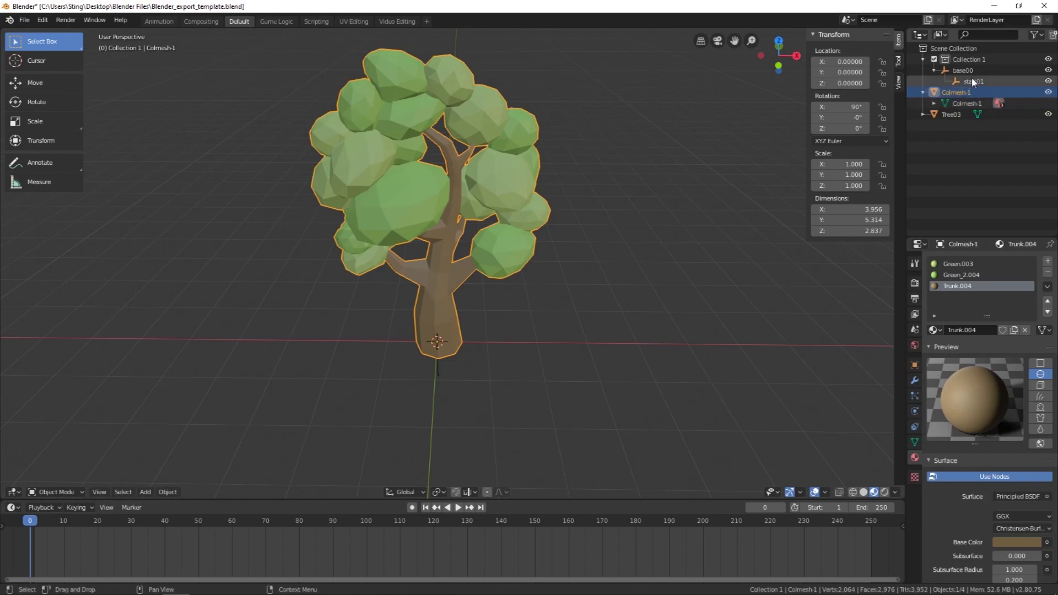
{"action": "left_click_drag", "start_coordinate": [962, 94], "coordinate": [955, 65]}
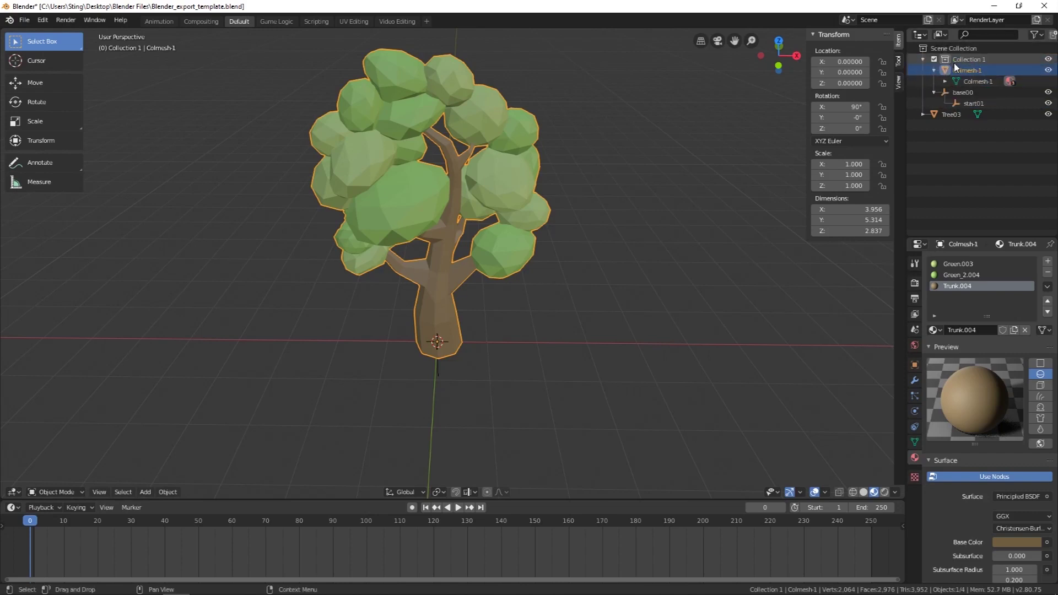
{"action": "left_click_drag", "start_coordinate": [947, 70], "coordinate": [956, 90]}
{"action": "left_click_drag", "start_coordinate": [969, 92], "coordinate": [956, 62]}
{"action": "left_click", "coordinate": [938, 114]}
{"action": "left_click", "coordinate": [954, 77]}
{"action": "left_click", "coordinate": [960, 70]}
{"action": "left_click_drag", "start_coordinate": [960, 70], "coordinate": [986, 104]}
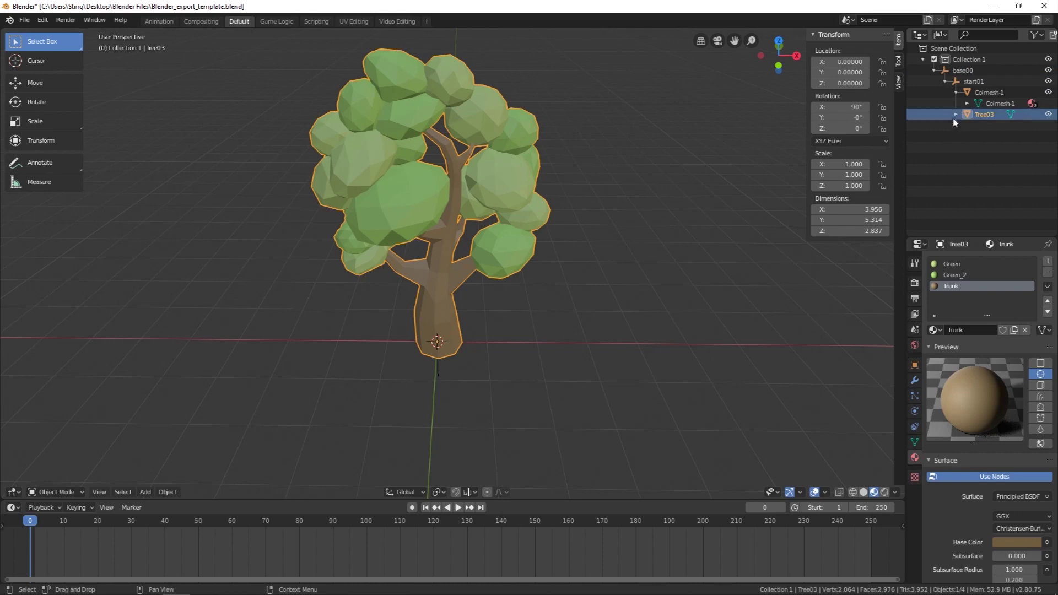
{"action": "right_click", "coordinate": [725, 159]}
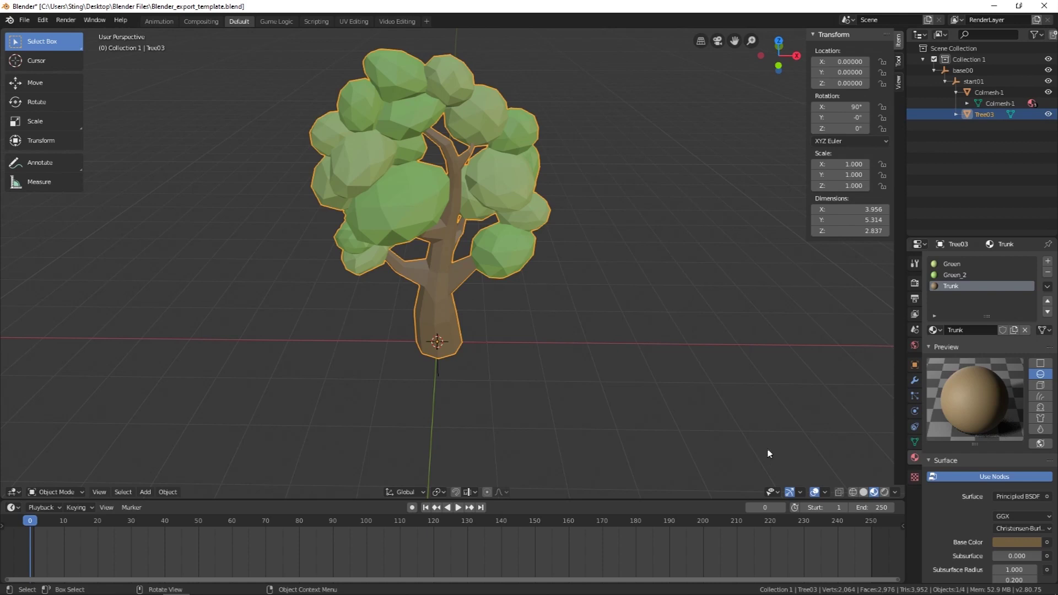
Step: Edit the Tree03 mesh with all its geometry selected and display its face normals
{"action": "left_click", "coordinate": [956, 114]}
{"action": "left_click", "coordinate": [976, 126]}
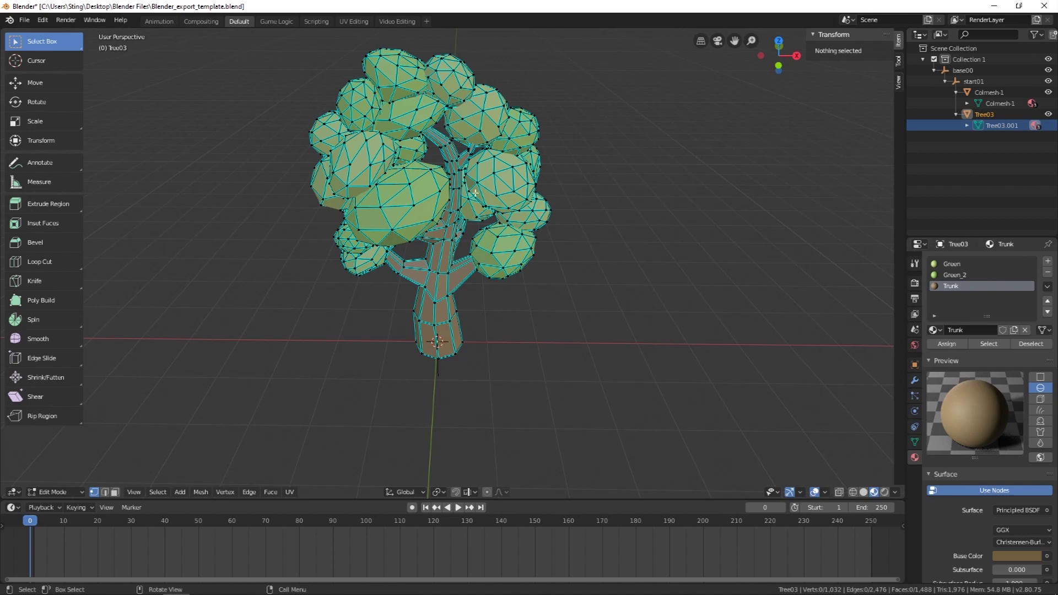
{"action": "key", "text": "a"}
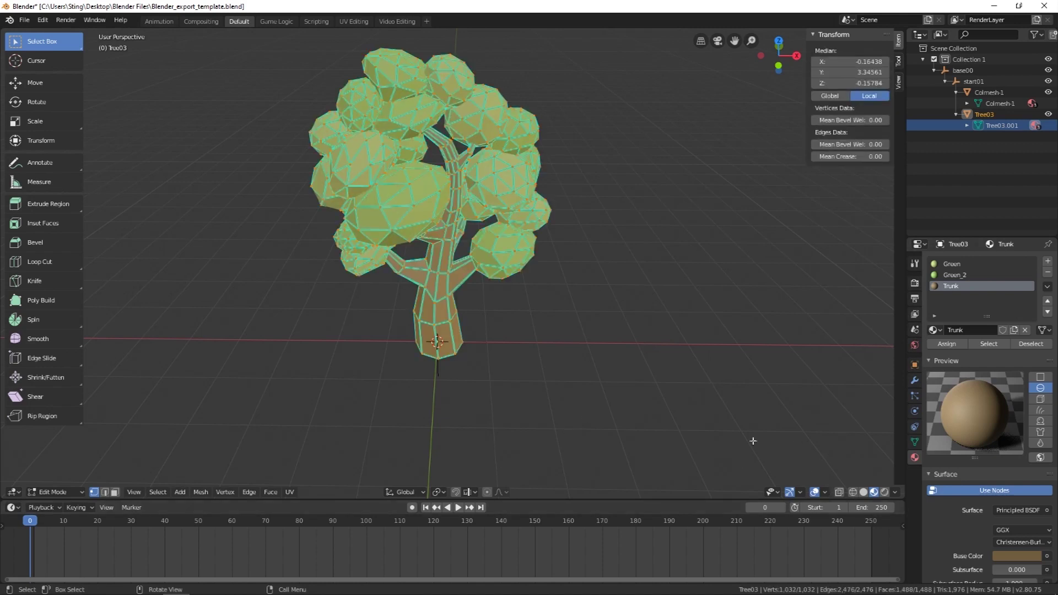
{"action": "left_click", "coordinate": [825, 493]}
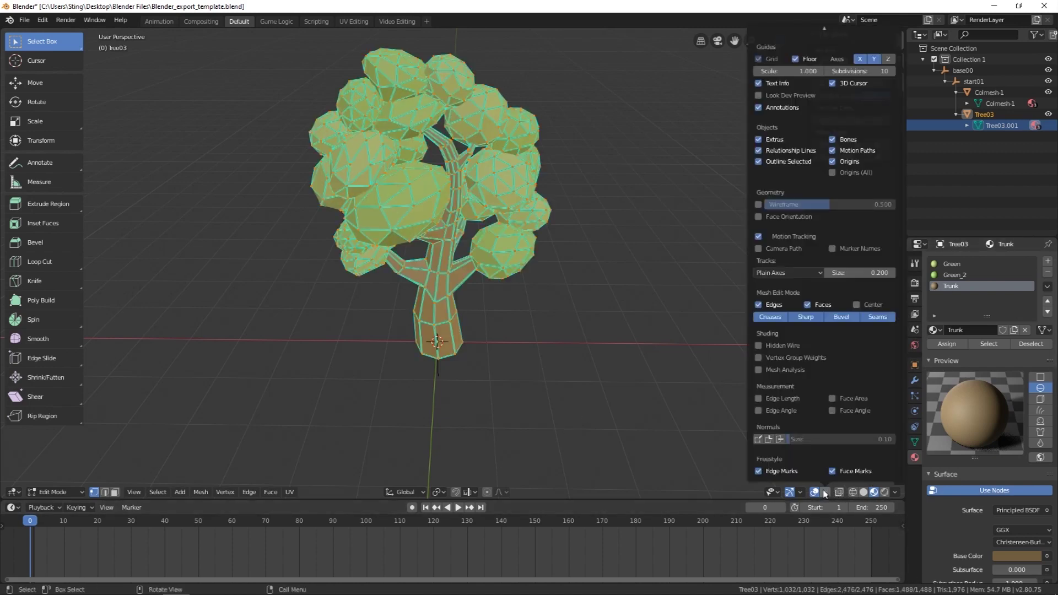
{"action": "left_click", "coordinate": [780, 439]}
Step: Examine the face normal directions on the tree's trunk and foliage from several angles
{"action": "middle_click_drag", "start_coordinate": [540, 307], "coordinate": [574, 290]}
{"action": "scroll", "coordinate": [562, 283], "scroll_direction": "up", "scroll_amount": 4}
{"action": "scroll", "coordinate": [553, 279], "scroll_direction": "down", "scroll_amount": 3}
{"action": "scroll", "coordinate": [527, 298], "scroll_direction": "up", "scroll_amount": 3}
{"action": "middle_click_drag", "start_coordinate": [581, 276], "coordinate": [257, 300]}
{"action": "scroll", "coordinate": [376, 267], "scroll_direction": "up", "scroll_amount": 3}
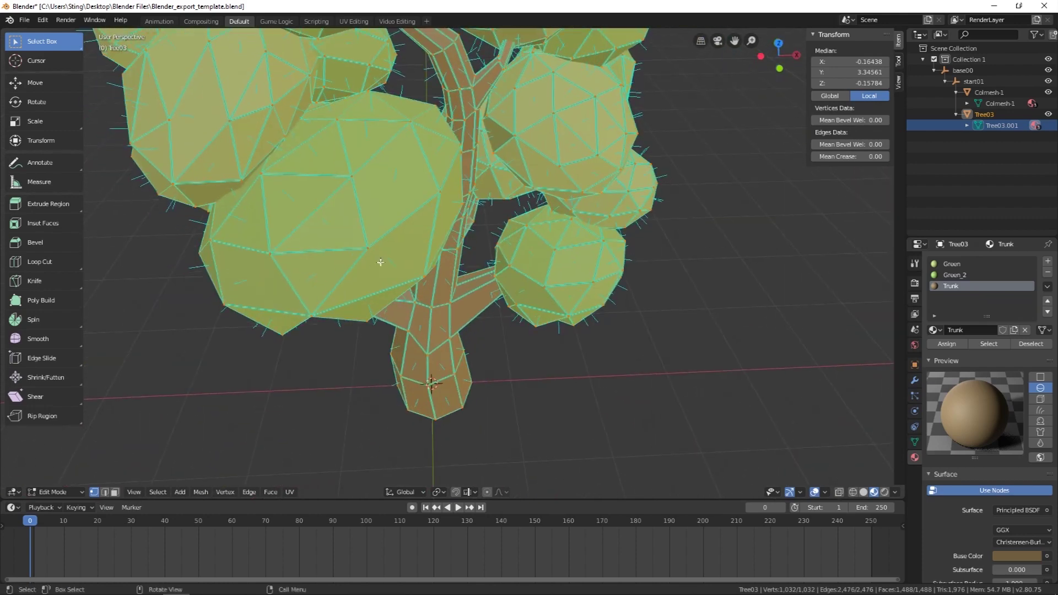
{"action": "middle_click_drag", "start_coordinate": [376, 266], "coordinate": [434, 293]}
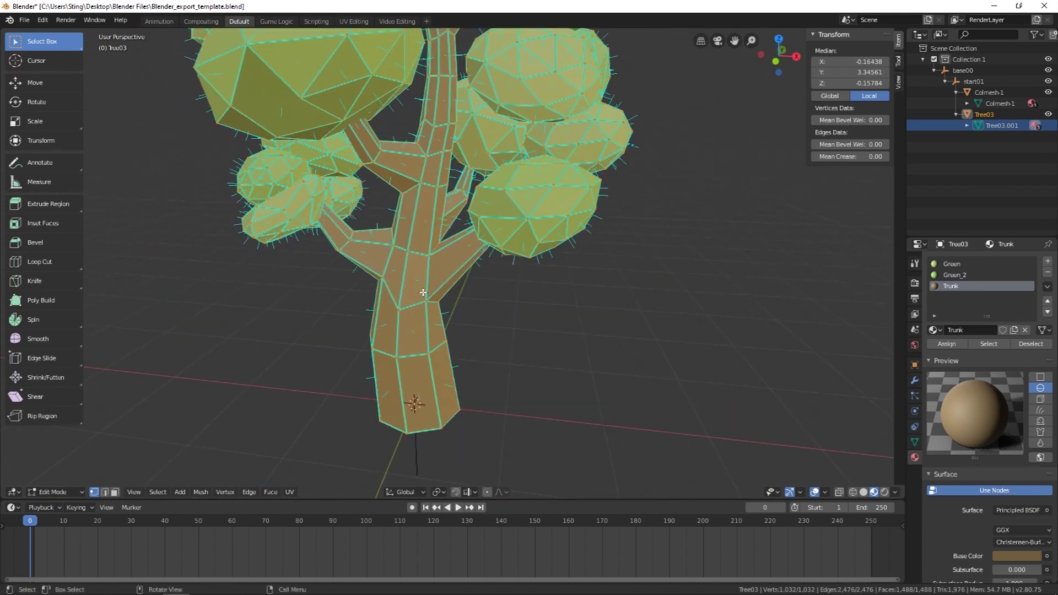
{"action": "middle_click_drag", "start_coordinate": [423, 293], "coordinate": [383, 291]}
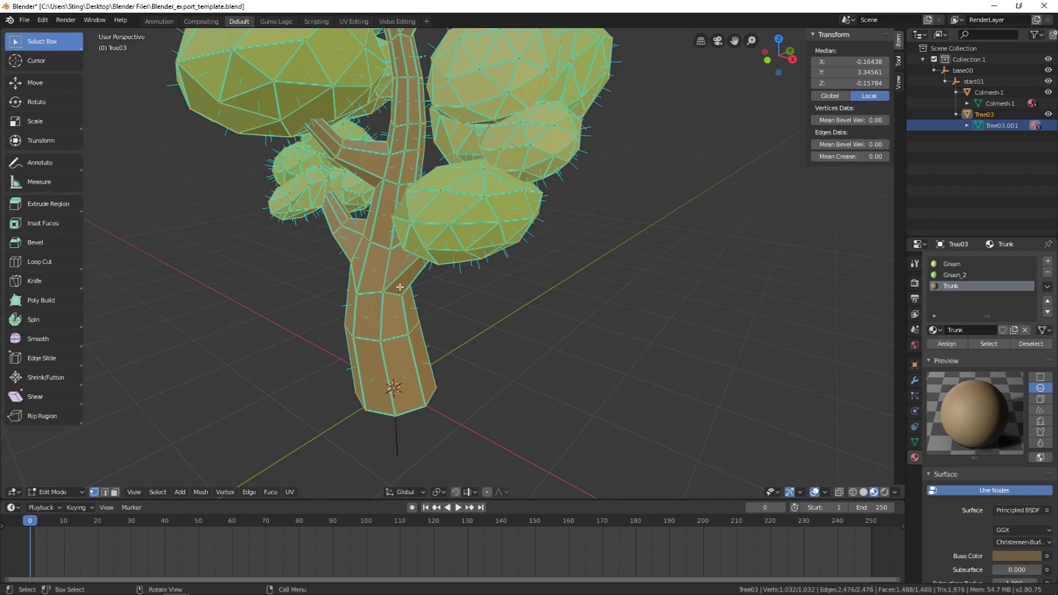
{"action": "middle_click_drag", "start_coordinate": [447, 279], "coordinate": [574, 392]}
{"action": "scroll", "coordinate": [574, 392], "scroll_direction": "down", "scroll_amount": 5}
{"action": "scroll", "coordinate": [555, 247], "scroll_direction": "up", "scroll_amount": 2}
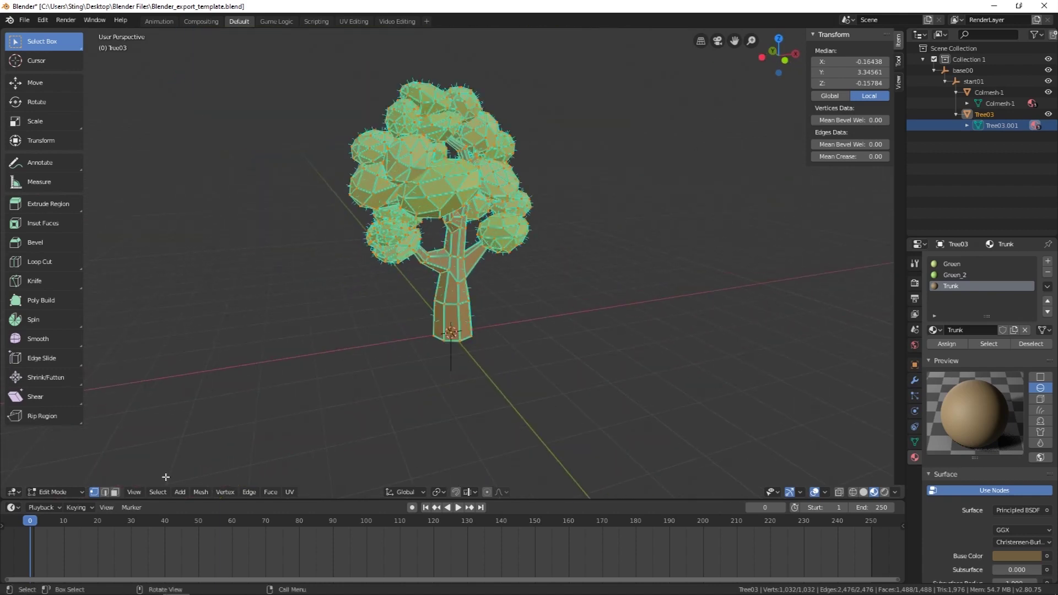
Step: Look through the available mesh operations and examine the normals up close where the branches meet the foliage
{"action": "left_click", "coordinate": [201, 492]}
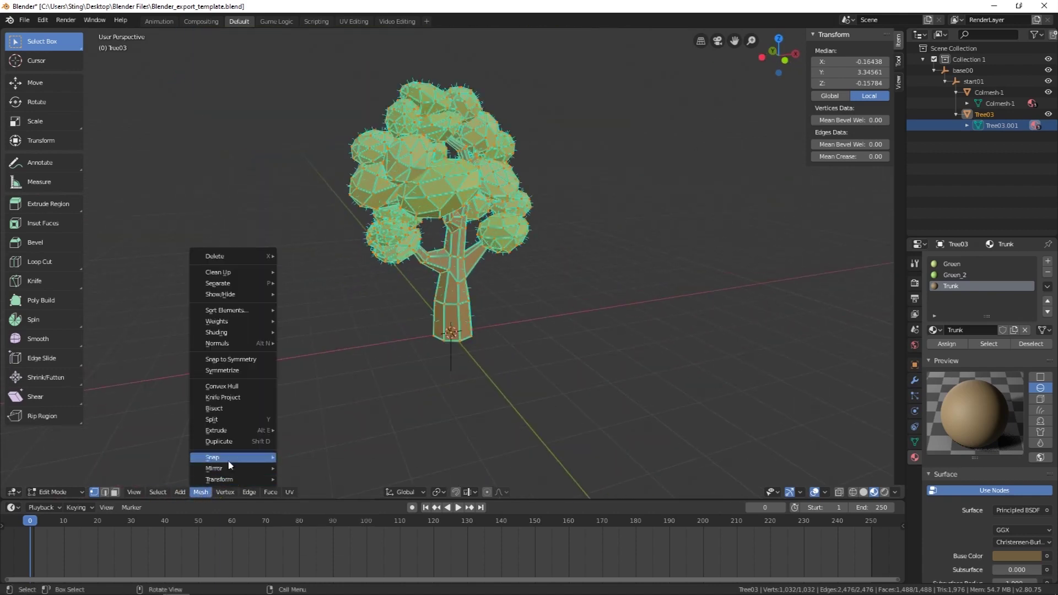
{"action": "mouse_move", "coordinate": [233, 303]}
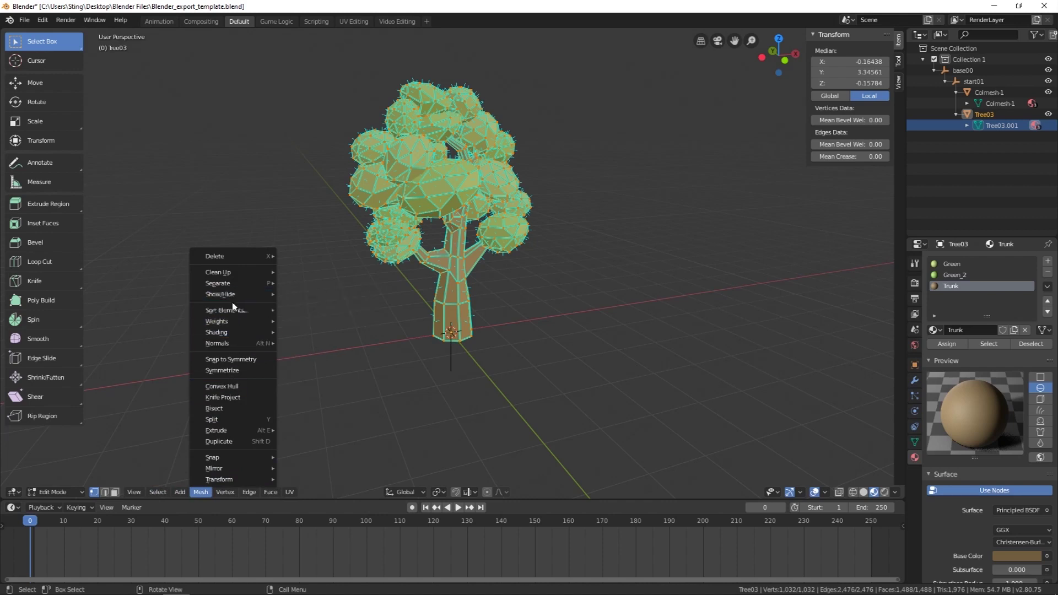
{"action": "middle_click_drag", "start_coordinate": [358, 346], "coordinate": [392, 341]}
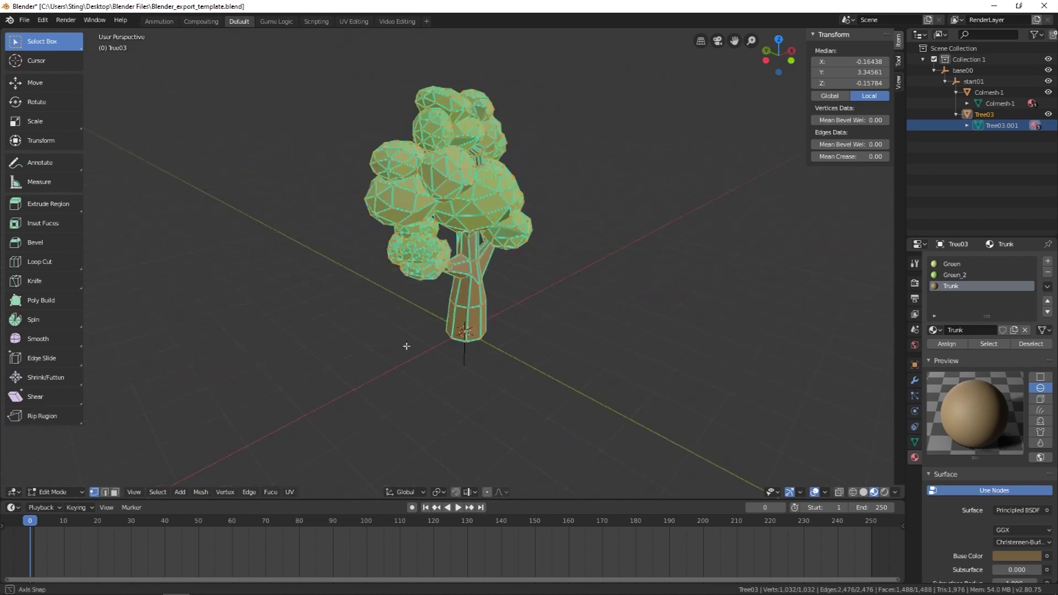
{"action": "scroll", "coordinate": [439, 310], "scroll_direction": "up", "scroll_amount": 6}
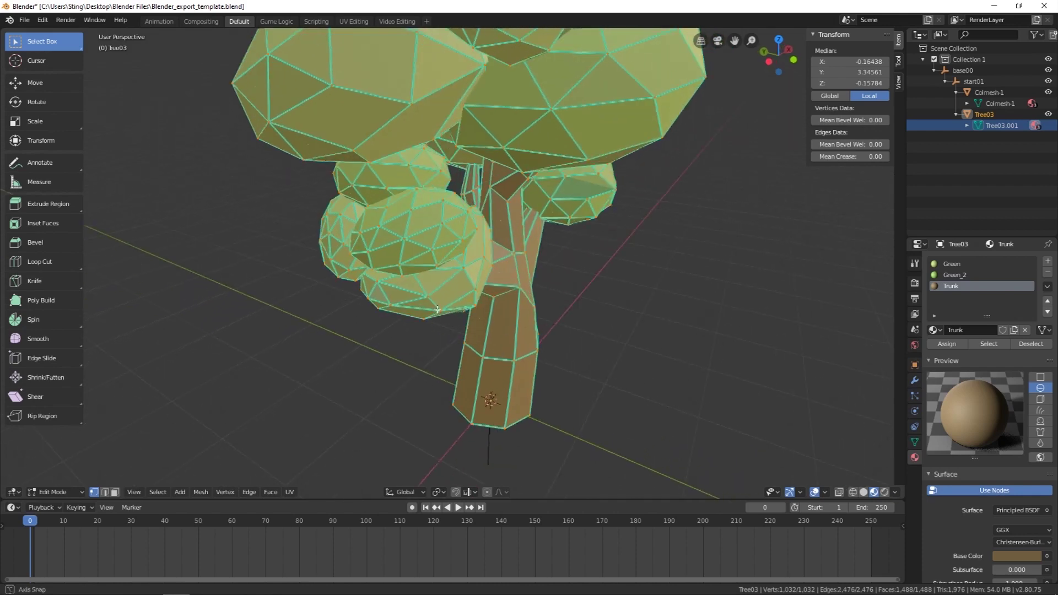
{"action": "scroll", "coordinate": [548, 318], "scroll_direction": "up", "scroll_amount": 5}
{"action": "scroll", "coordinate": [548, 318], "scroll_direction": "down", "scroll_amount": 4}
{"action": "scroll", "coordinate": [547, 320], "scroll_direction": "up", "scroll_amount": 4}
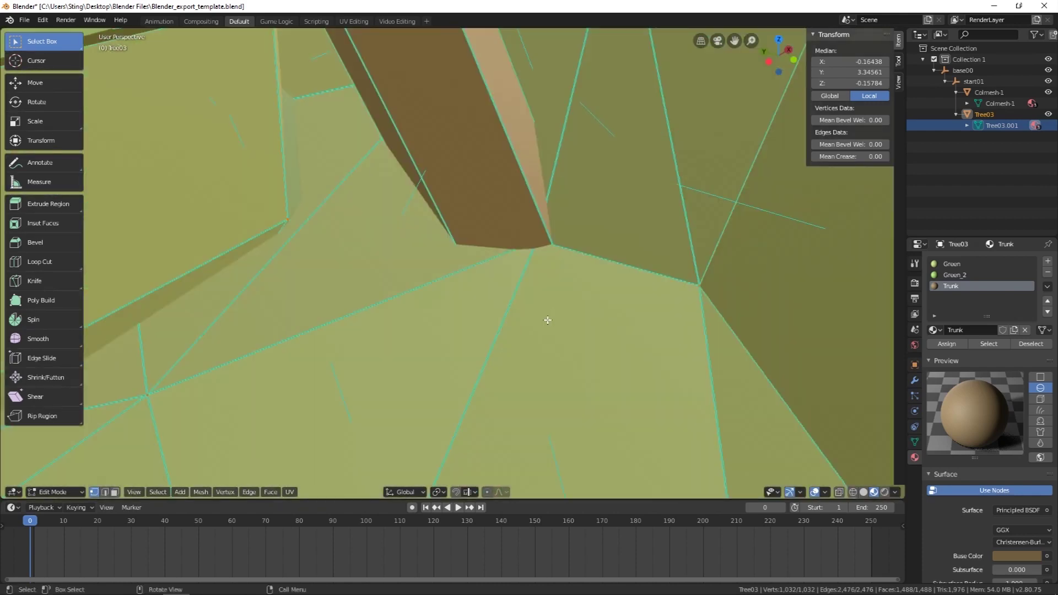
{"action": "scroll", "coordinate": [547, 320], "scroll_direction": "down", "scroll_amount": 10}
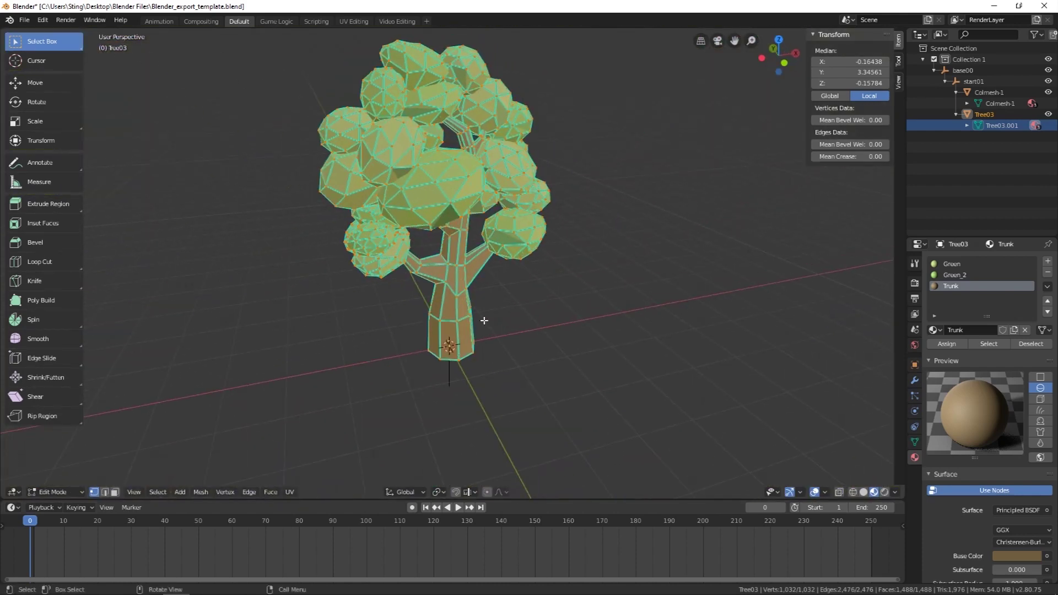
{"action": "middle_click_drag", "start_coordinate": [484, 320], "coordinate": [668, 295]}
{"action": "scroll", "coordinate": [491, 196], "scroll_direction": "down", "scroll_amount": 2}
{"action": "scroll", "coordinate": [497, 199], "scroll_direction": "up", "scroll_amount": 4}
{"action": "scroll", "coordinate": [670, 298], "scroll_direction": "down", "scroll_amount": 1}
{"action": "scroll", "coordinate": [844, 475], "scroll_direction": "down", "scroll_amount": 1}
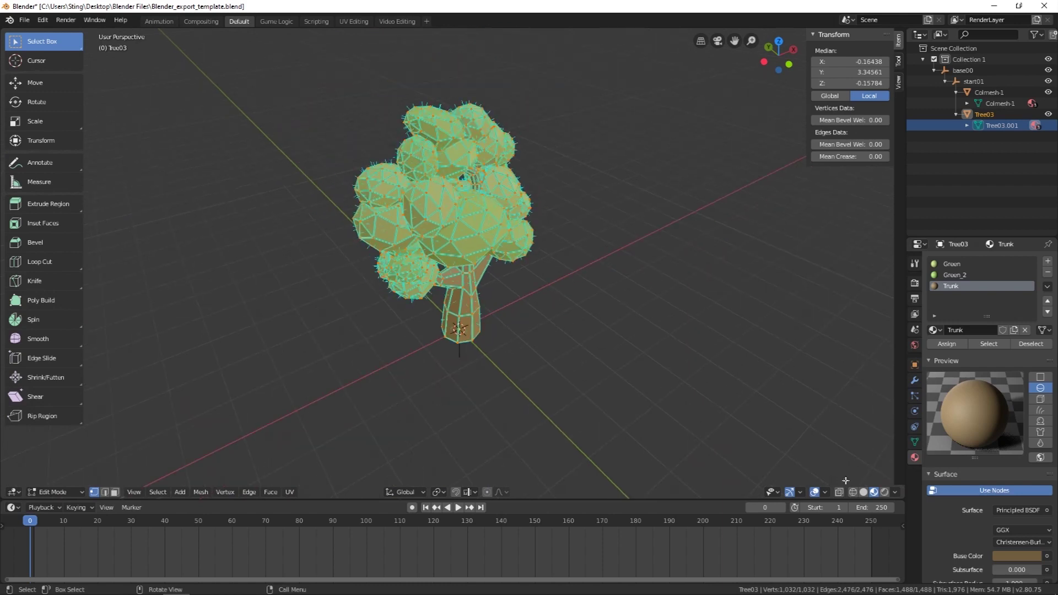
Step: Hide the face normals and return to Object Mode with base00 active
{"action": "left_click", "coordinate": [825, 493]}
{"action": "left_click", "coordinate": [782, 442]}
{"action": "middle_click_drag", "start_coordinate": [483, 364], "coordinate": [511, 307]}
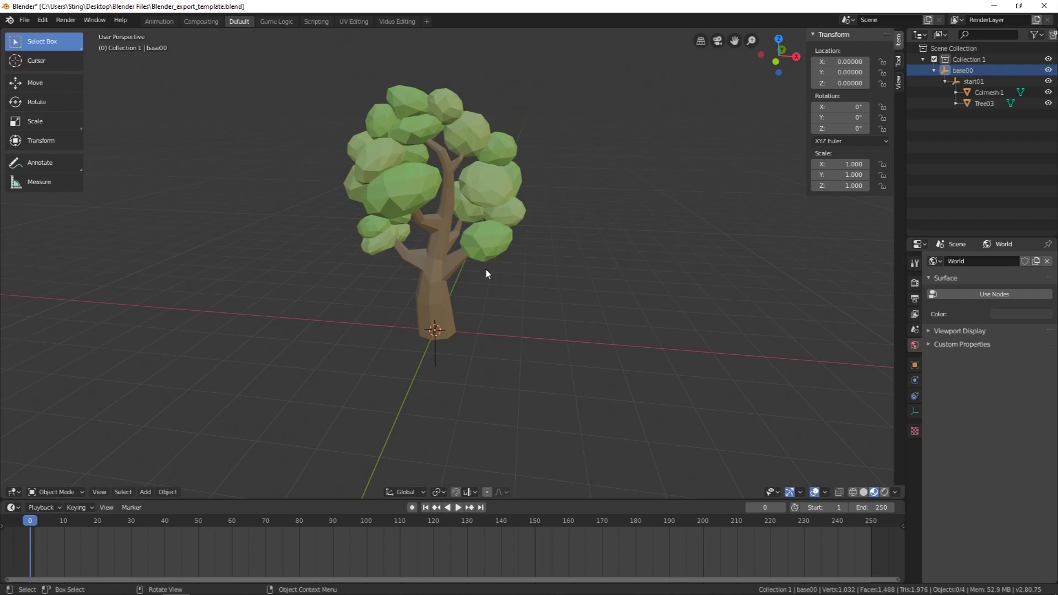
Step: Switch to File Explorer, create a folder named Tree03 inside Blender Files and open it
{"action": "left_click", "coordinate": [993, 6]}
{"action": "left_click_drag", "start_coordinate": [711, 70], "coordinate": [528, 107]}
{"action": "double_click", "coordinate": [528, 106]}
{"action": "right_click", "coordinate": [205, 212]}
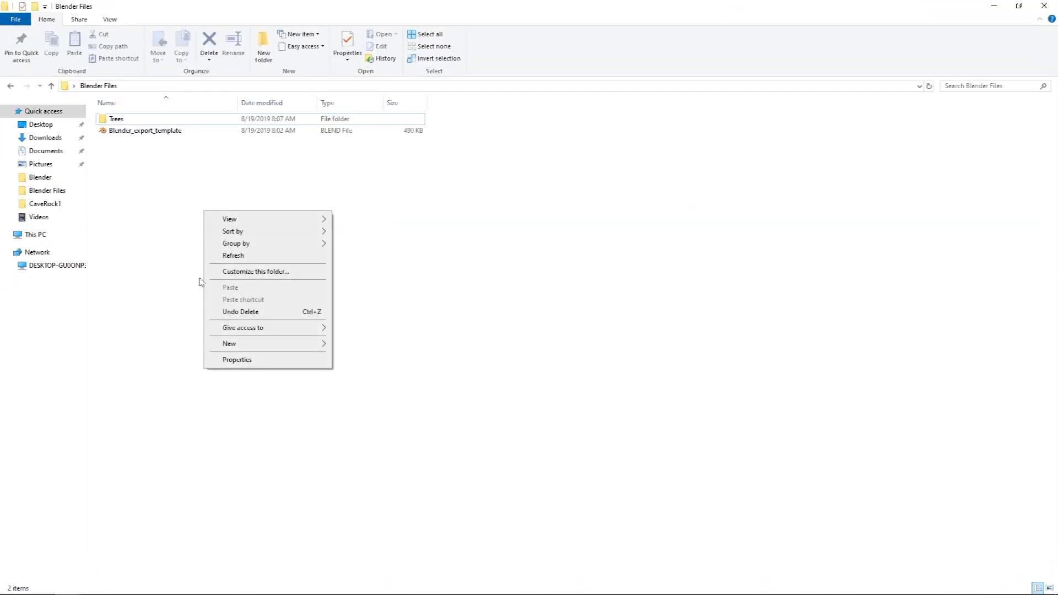
{"action": "mouse_move", "coordinate": [261, 344]}
{"action": "left_click", "coordinate": [352, 344]}
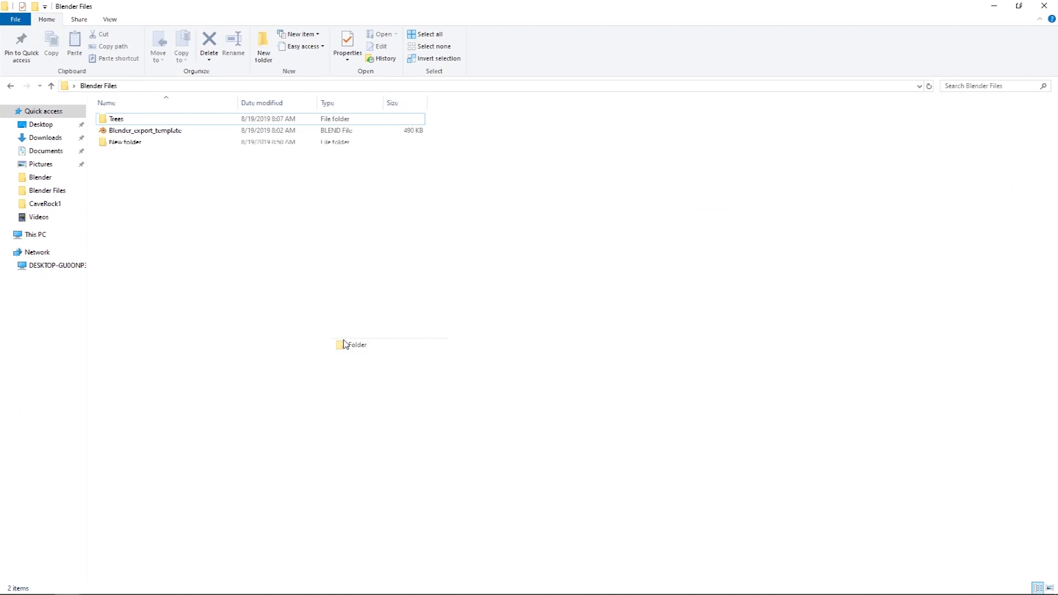
{"action": "type", "text": "Tree03"}
{"action": "key", "text": "Return"}
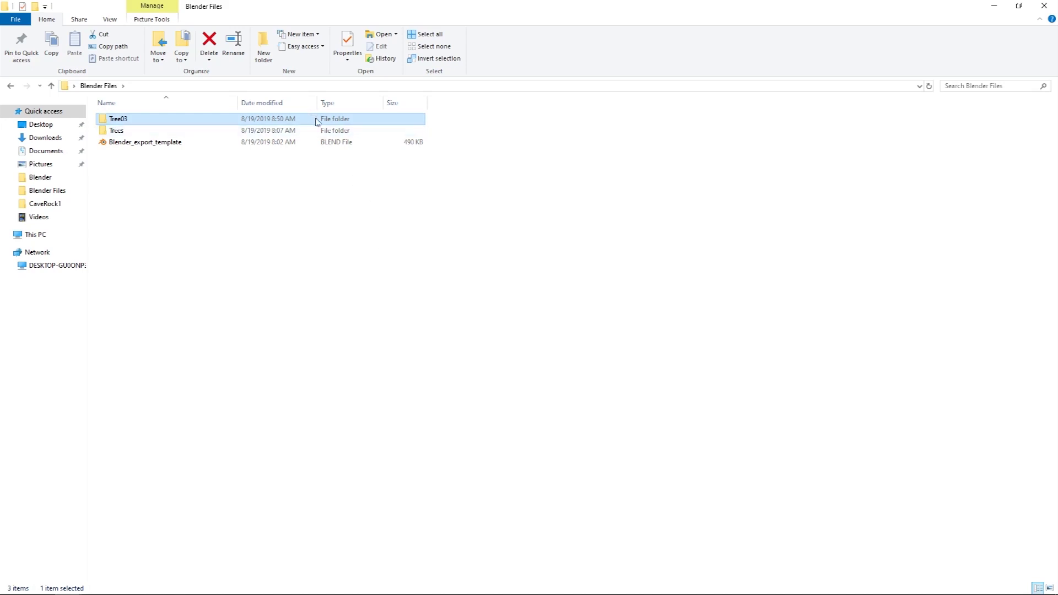
{"action": "double_click", "coordinate": [313, 119]}
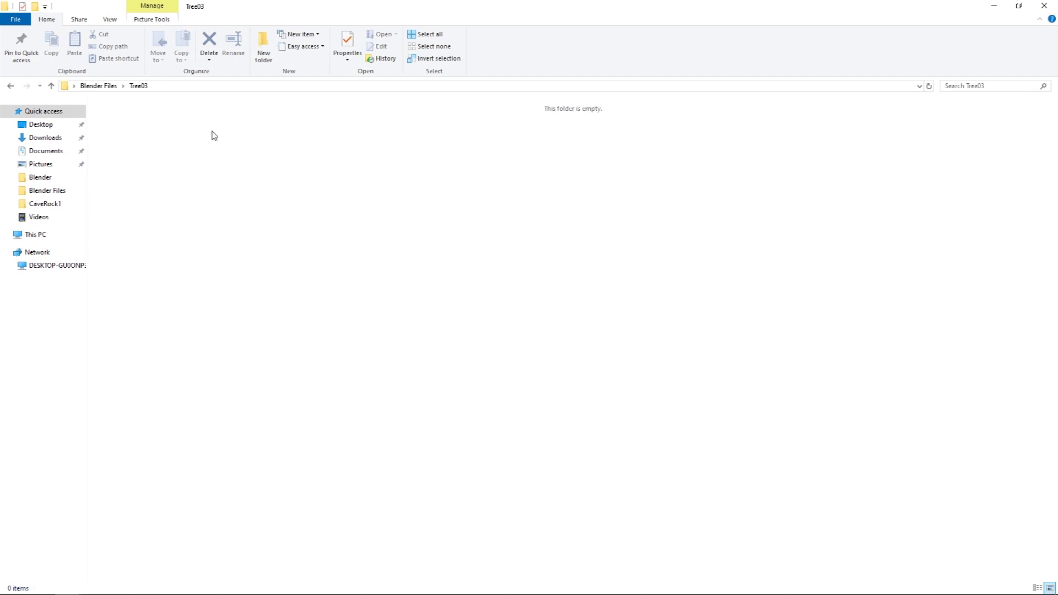
Step: Switch back to Blender and export the scene as a COLLADA file named Tree03.dae into the Tree03 folder
{"action": "left_click", "coordinate": [995, 6]}
{"action": "left_click", "coordinate": [176, 584]}
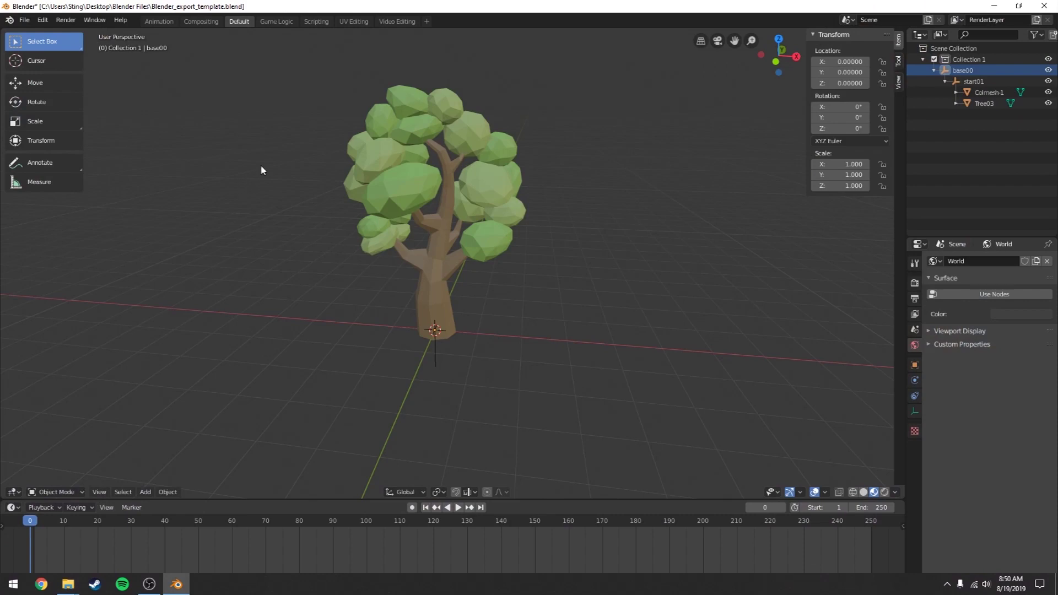
{"action": "left_click", "coordinate": [24, 19]}
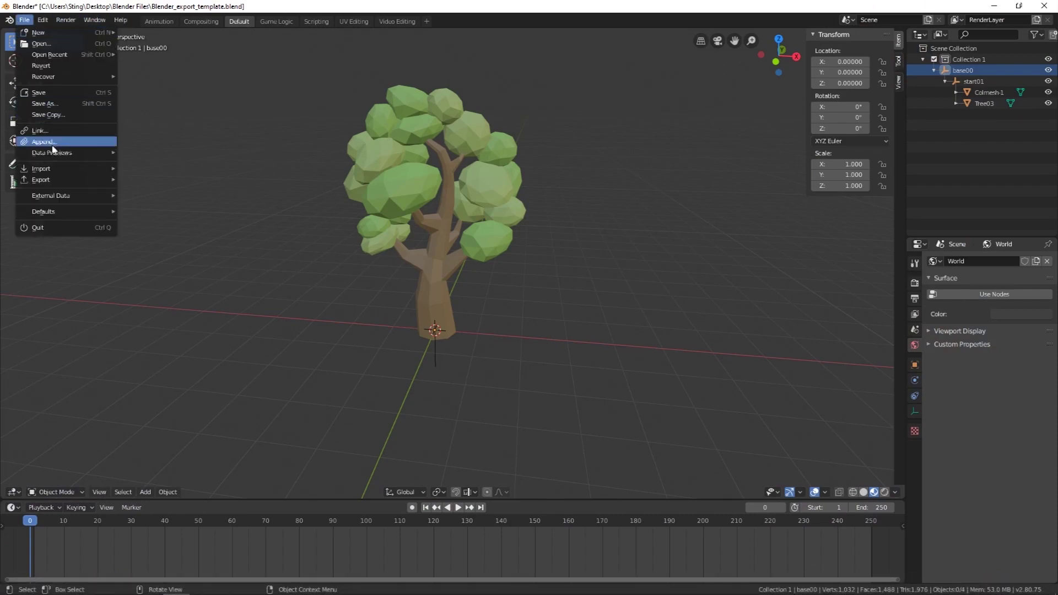
{"action": "mouse_move", "coordinate": [55, 180]}
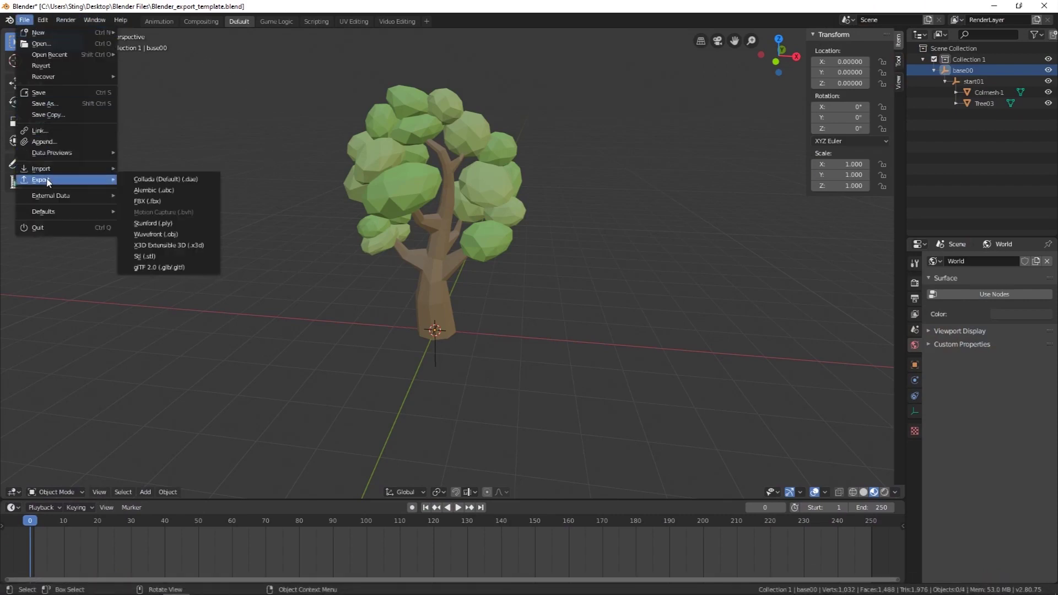
{"action": "left_click", "coordinate": [147, 180]}
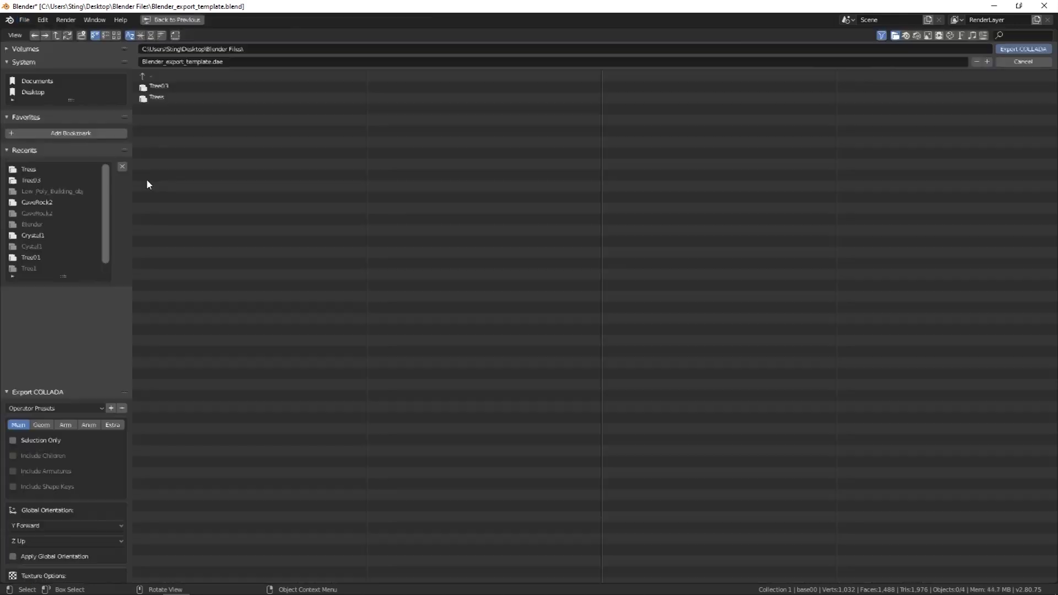
{"action": "double_click", "coordinate": [155, 88]}
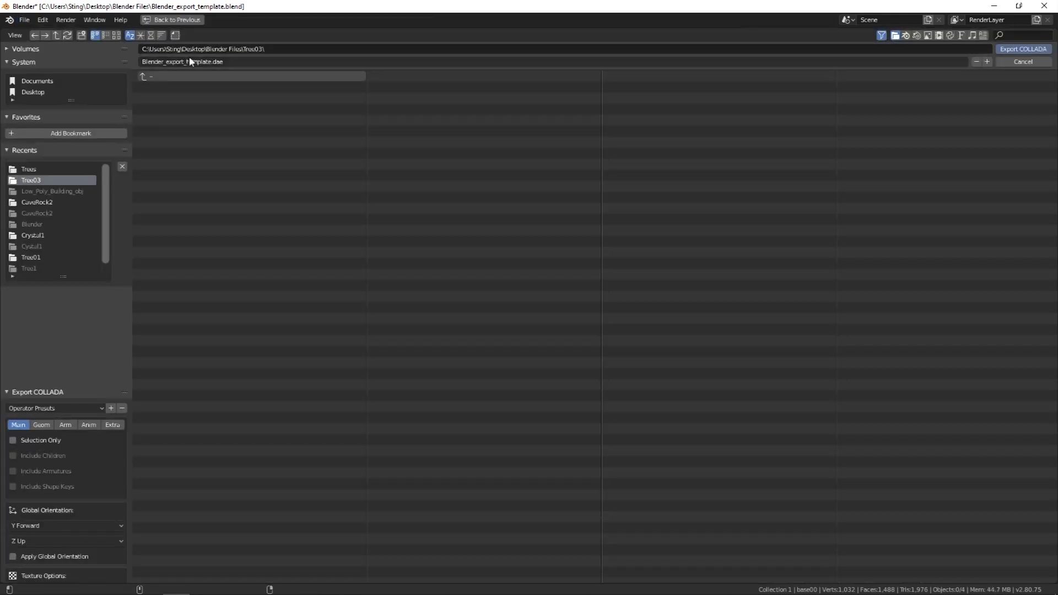
{"action": "double_click", "coordinate": [213, 62]}
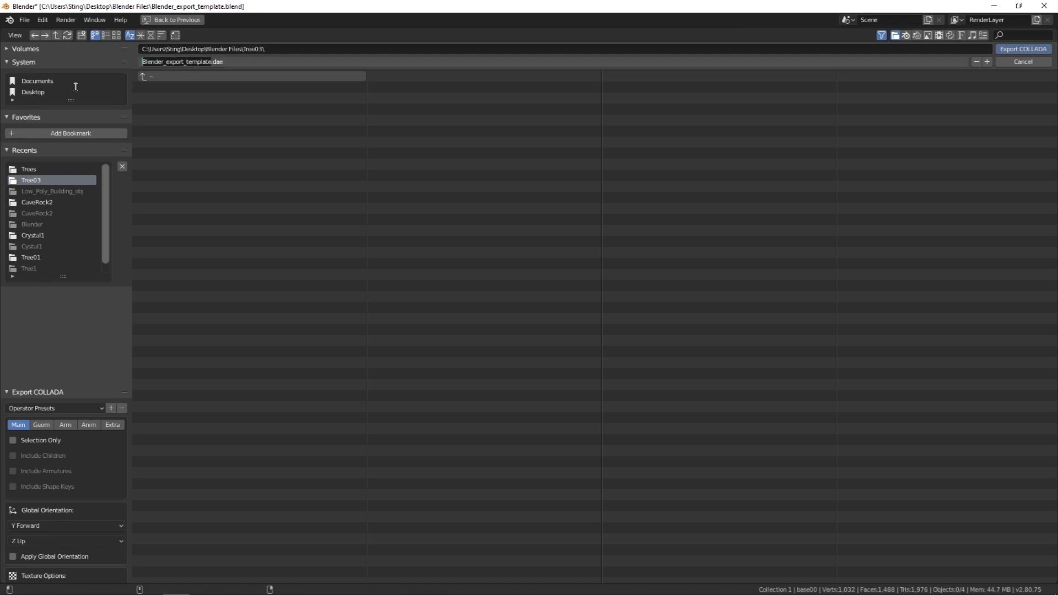
{"action": "type", "text": "Tree03"}
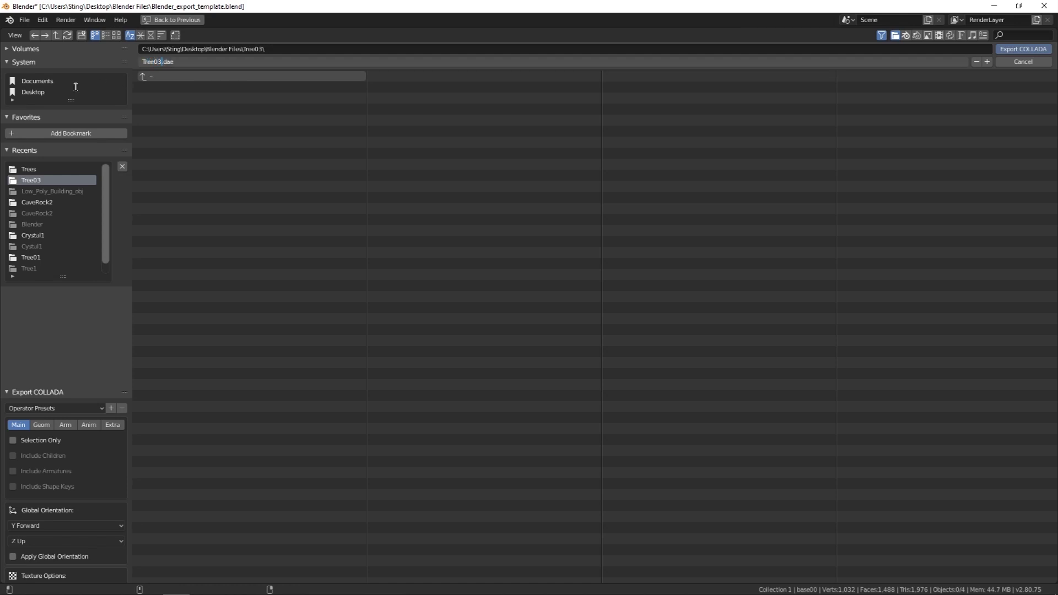
{"action": "left_click", "coordinate": [1022, 49]}
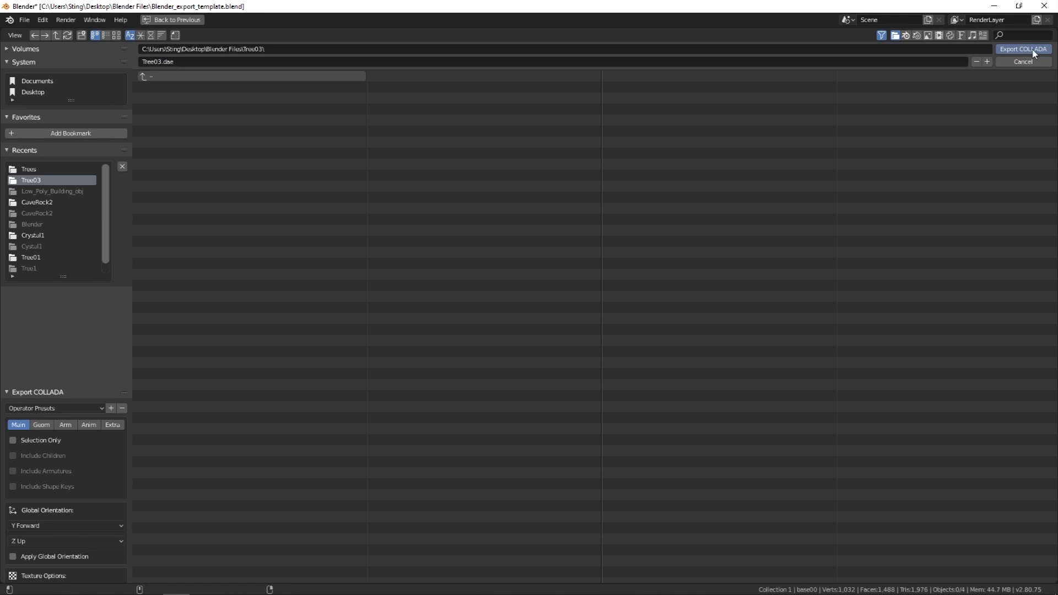
{"action": "left_click", "coordinate": [1035, 51]}
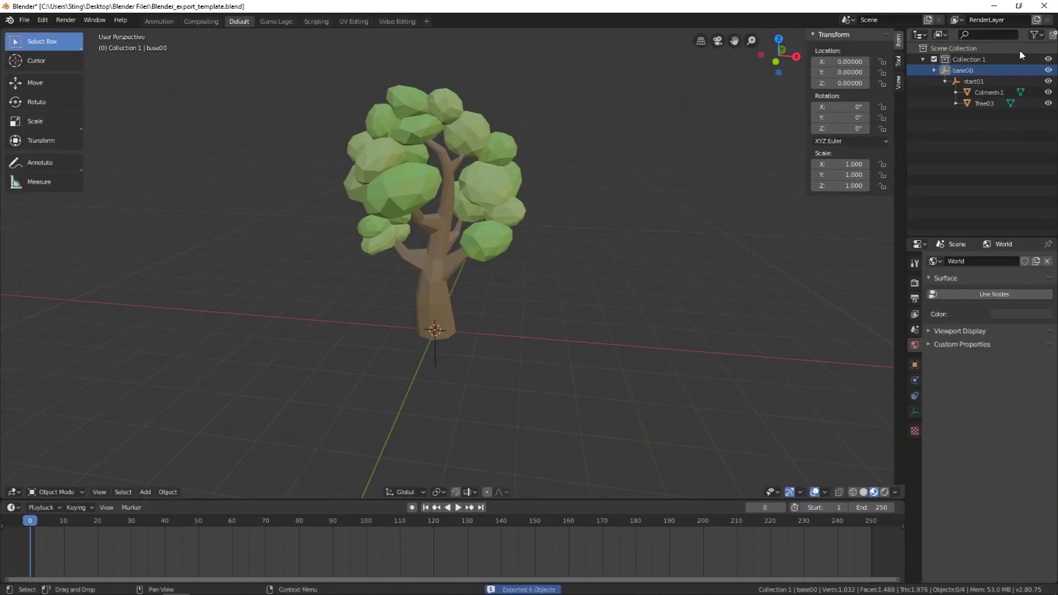
Step: Switch to the Tree03 folder in File Explorer and shrink its window to a movable size over the desktop
{"action": "left_click", "coordinate": [998, 7]}
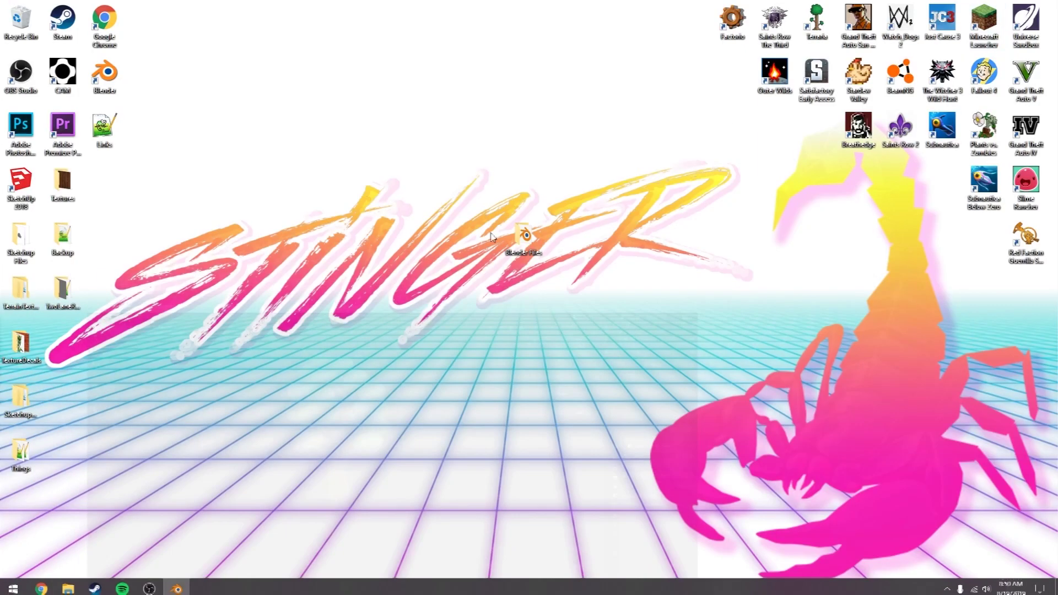
{"action": "mouse_move", "coordinate": [68, 585]}
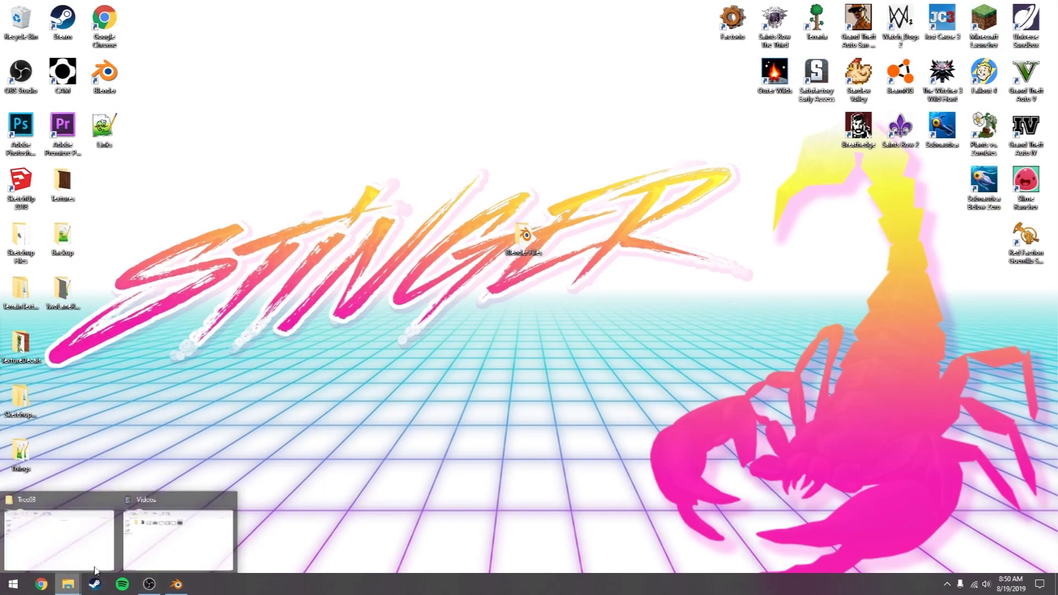
{"action": "left_click", "coordinate": [83, 538]}
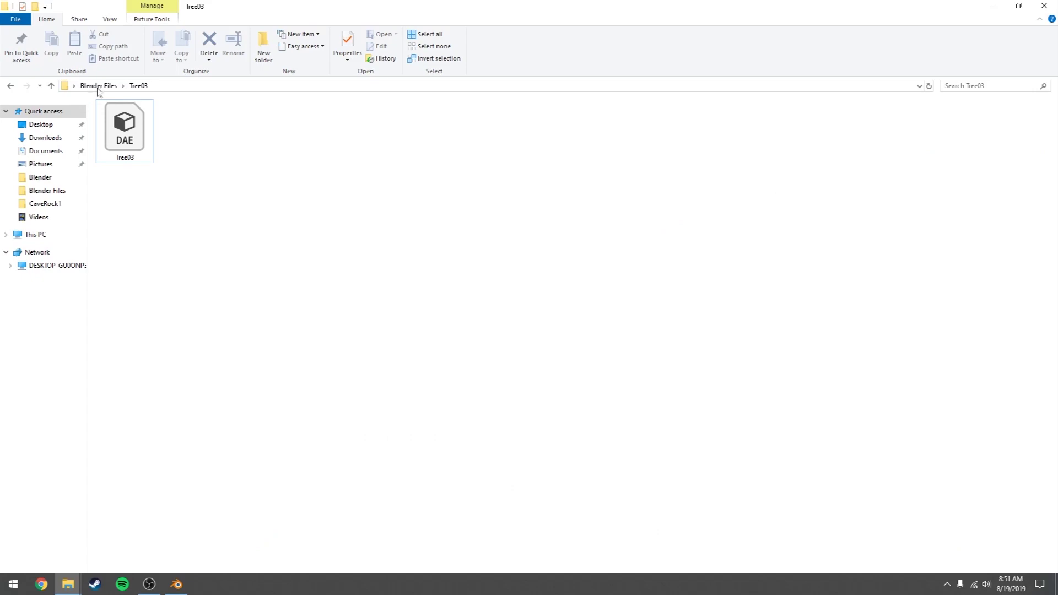
{"action": "left_click", "coordinate": [1019, 5]}
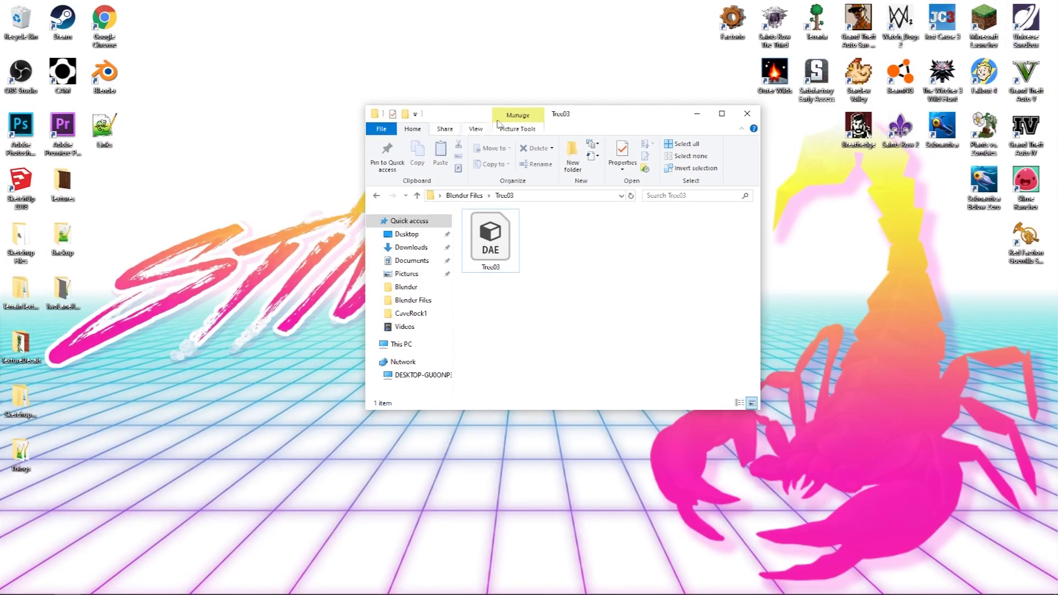
{"action": "left_click_drag", "start_coordinate": [605, 116], "coordinate": [602, 94]}
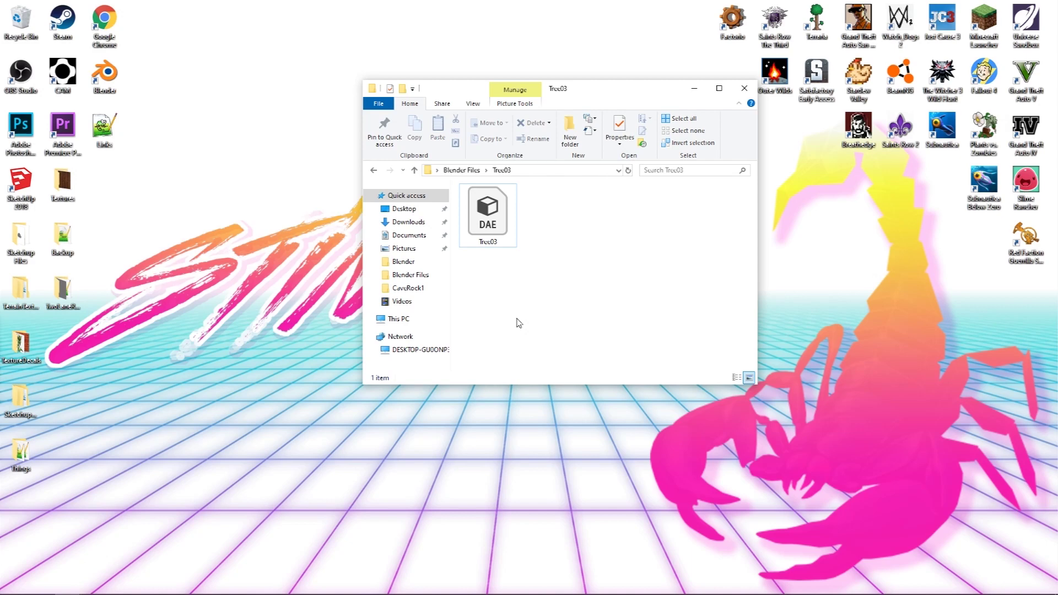
{"action": "left_click_drag", "start_coordinate": [579, 97], "coordinate": [564, 288]}
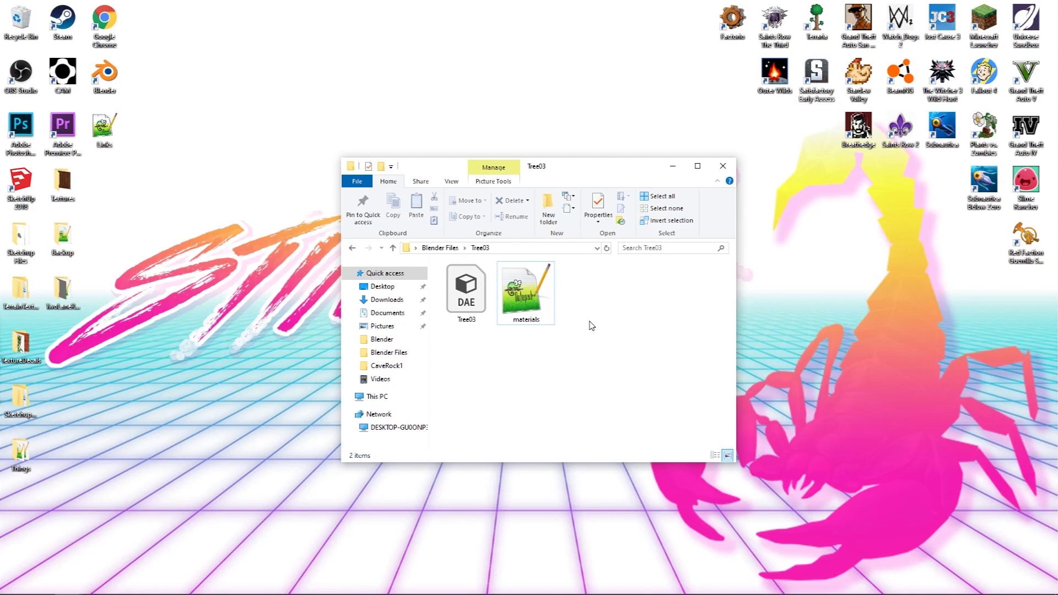
Step: Open the Tree03 folder's materials.cs in Notepad++, reload it from disk and place its window beside the folder
{"action": "double_click", "coordinate": [547, 303]}
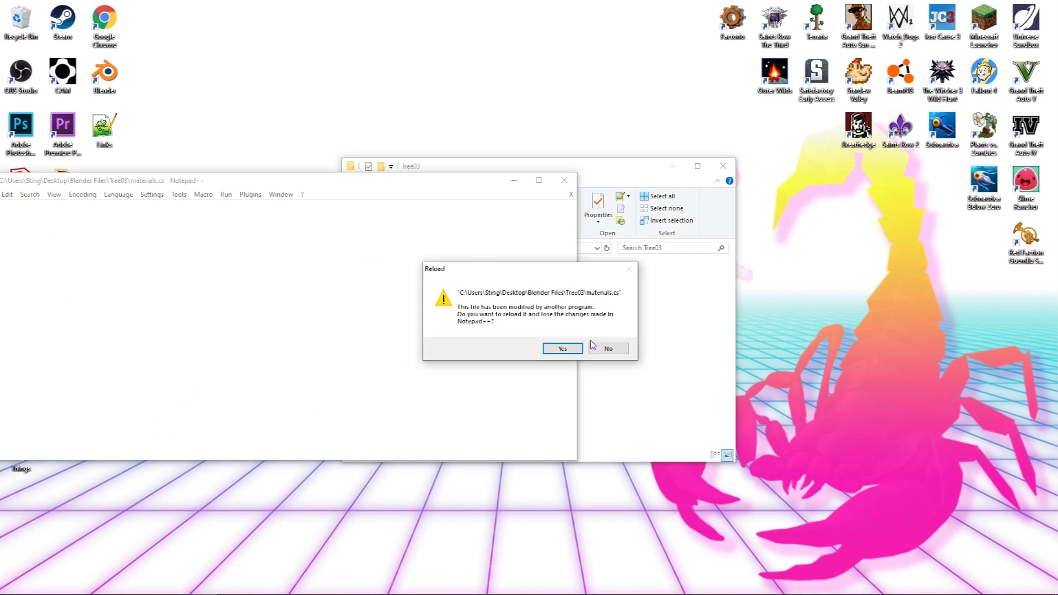
{"action": "left_click", "coordinate": [566, 353]}
{"action": "left_click_drag", "start_coordinate": [351, 181], "coordinate": [720, 75]}
{"action": "left_click", "coordinate": [377, 223]}
{"action": "left_click", "coordinate": [486, 203]}
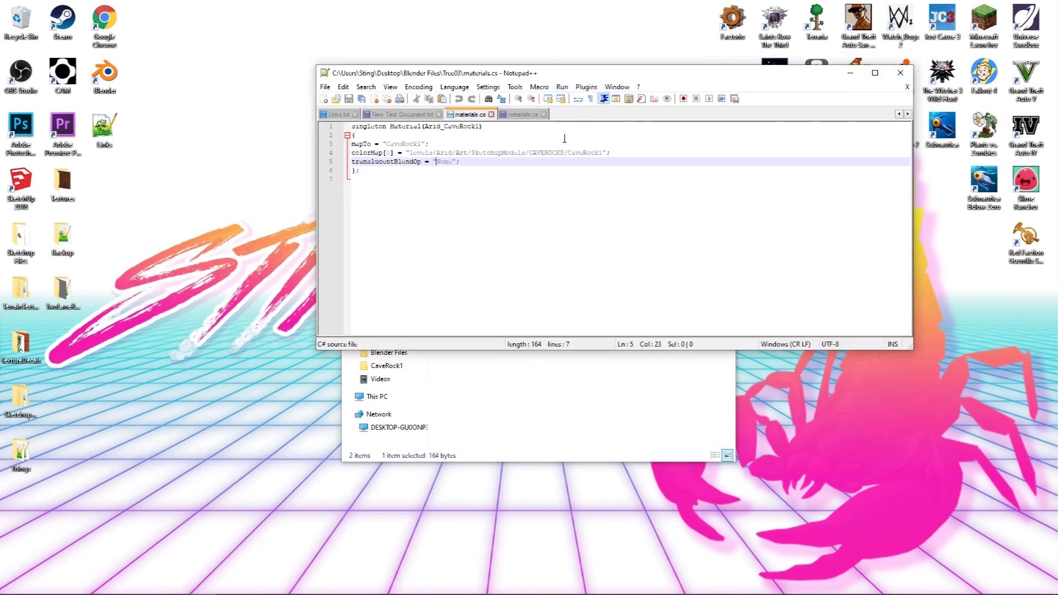
{"action": "left_click_drag", "start_coordinate": [496, 73], "coordinate": [742, 88]}
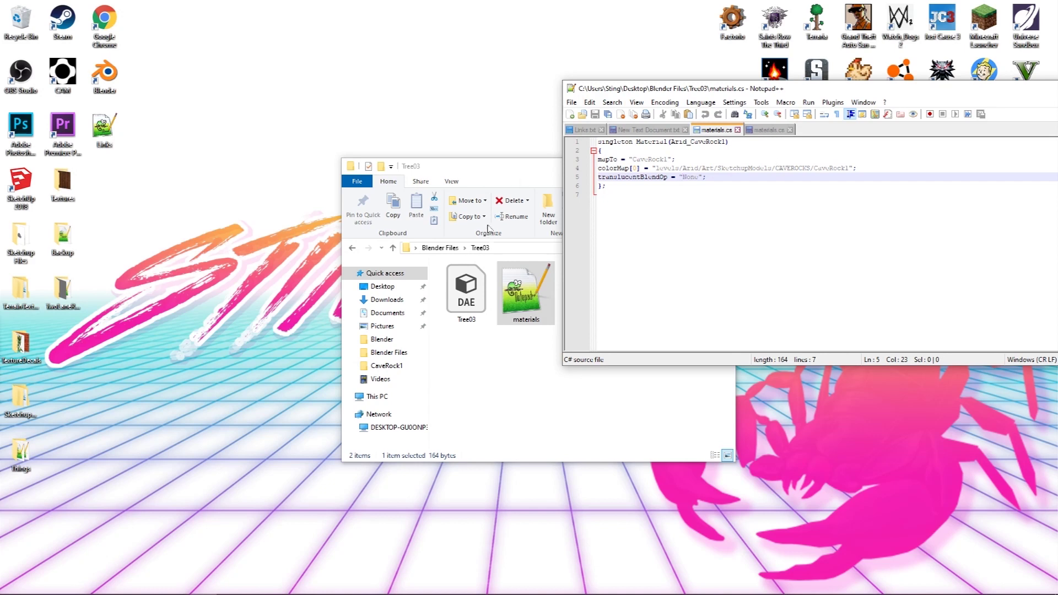
Step: Replace the CAVEROCKS folder in the colorMap path of materials.cs with Tree03/
{"action": "left_click", "coordinate": [660, 169]}
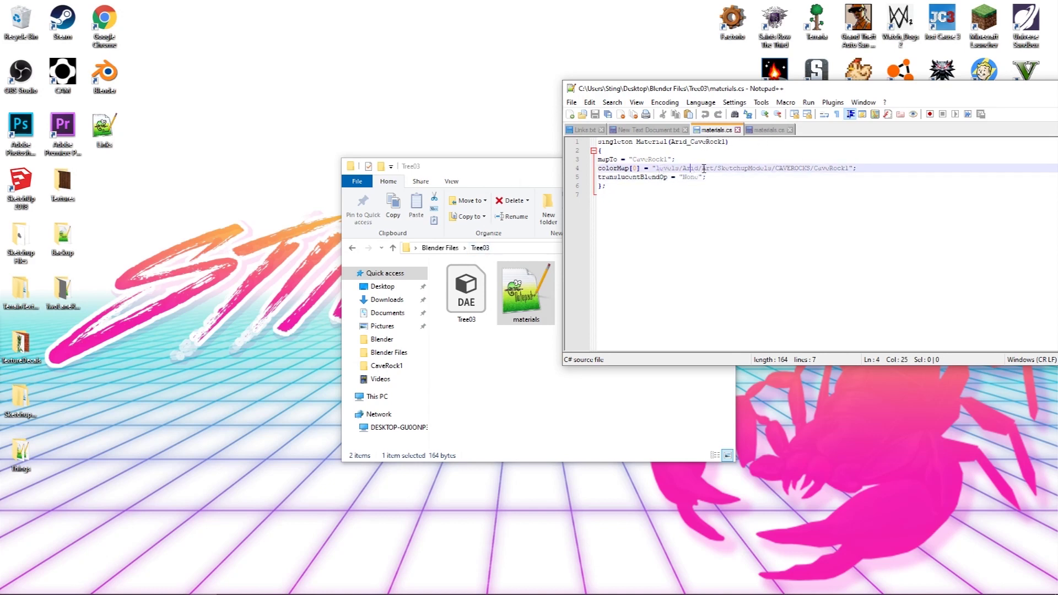
{"action": "left_click", "coordinate": [753, 168]}
{"action": "double_click", "coordinate": [786, 169]}
{"action": "key", "text": "BackSpace"}
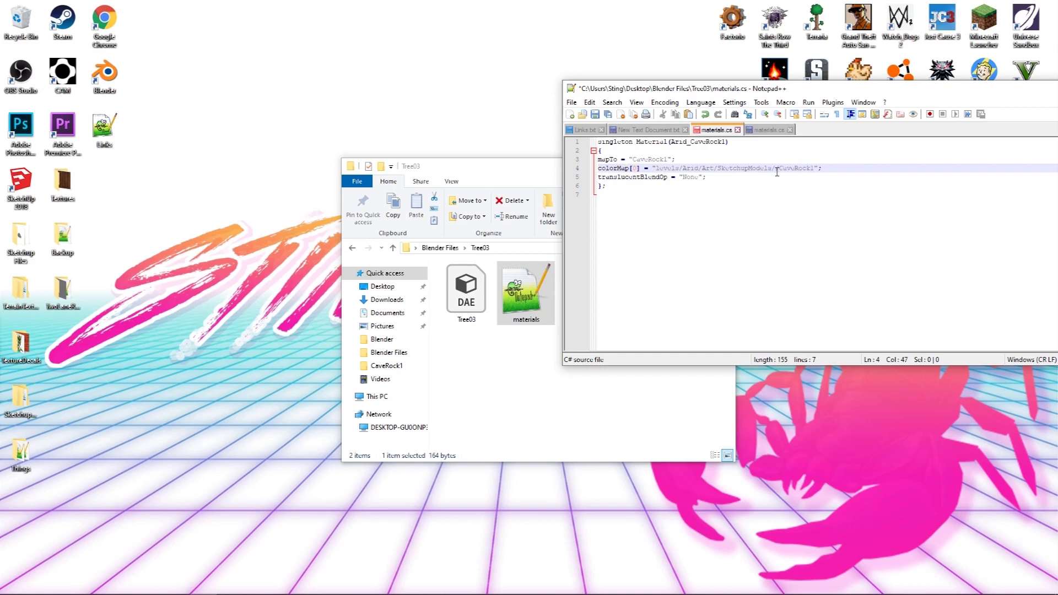
{"action": "left_click_drag", "start_coordinate": [784, 88], "coordinate": [812, 65]}
{"action": "type", "text": "Tree03/"}
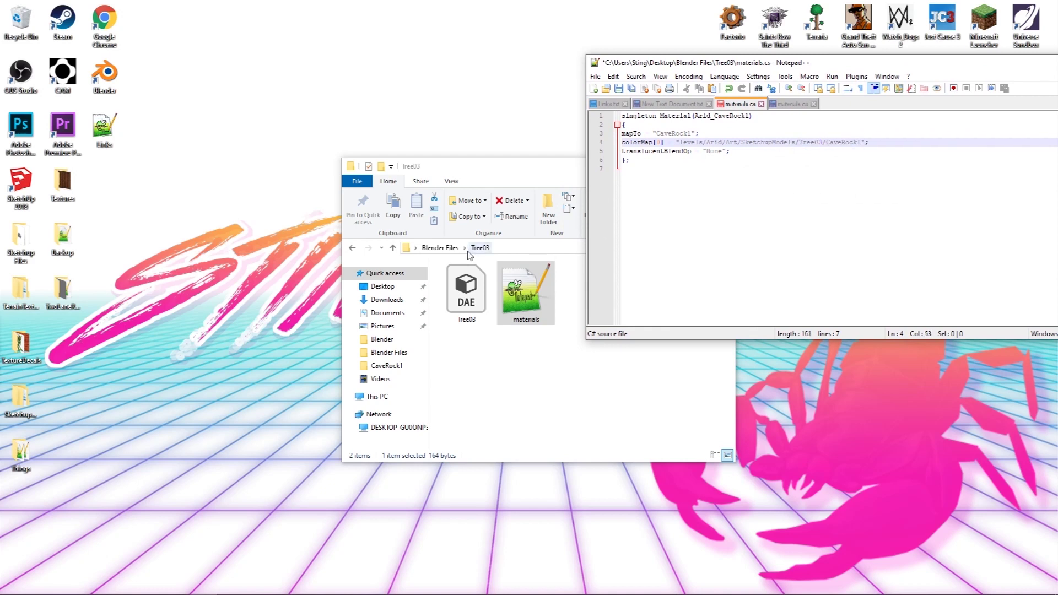
Step: Show the Blender Files folder and change the texture name at the end of the colorMap path to Tree03
{"action": "left_click", "coordinate": [439, 248]}
{"action": "left_click", "coordinate": [847, 142]}
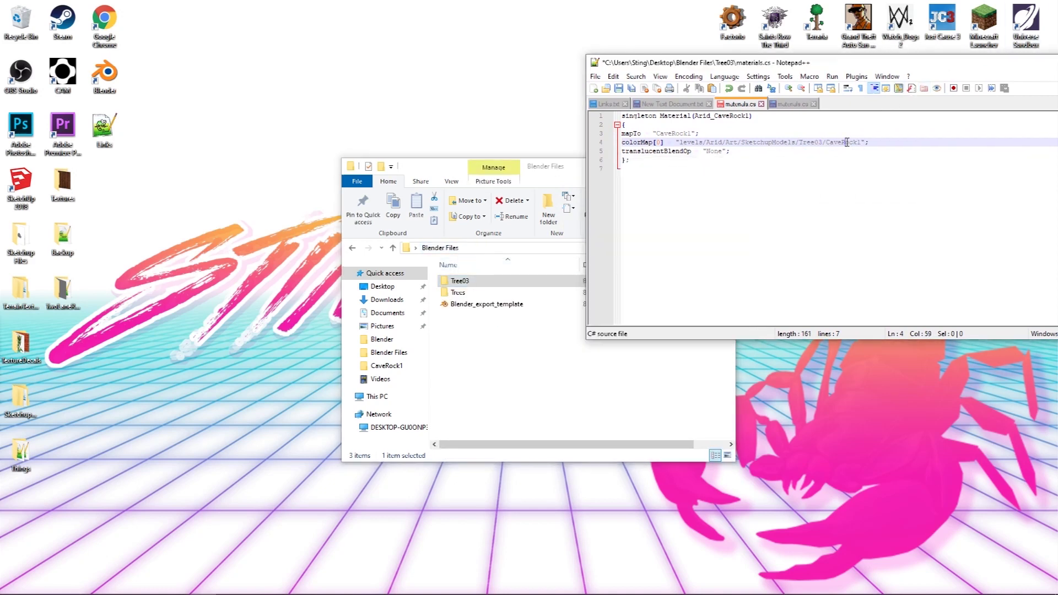
{"action": "double_click", "coordinate": [847, 142]}
{"action": "type", "text": "Tree03"}
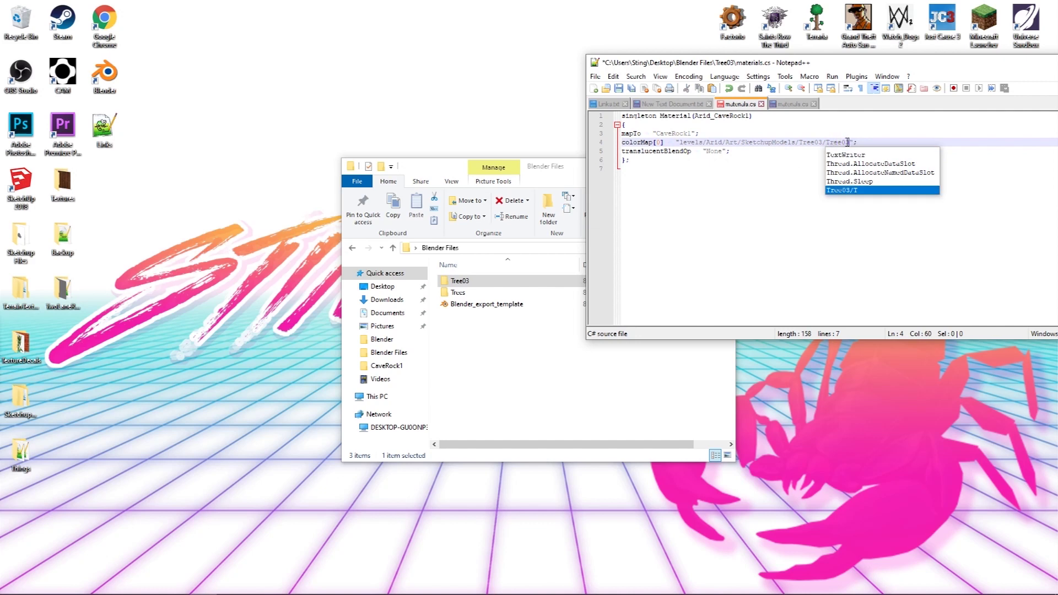
Step: Replace all remaining occurrences of CaveRock1 in materials.cs with Tree03
{"action": "left_click", "coordinate": [842, 144]}
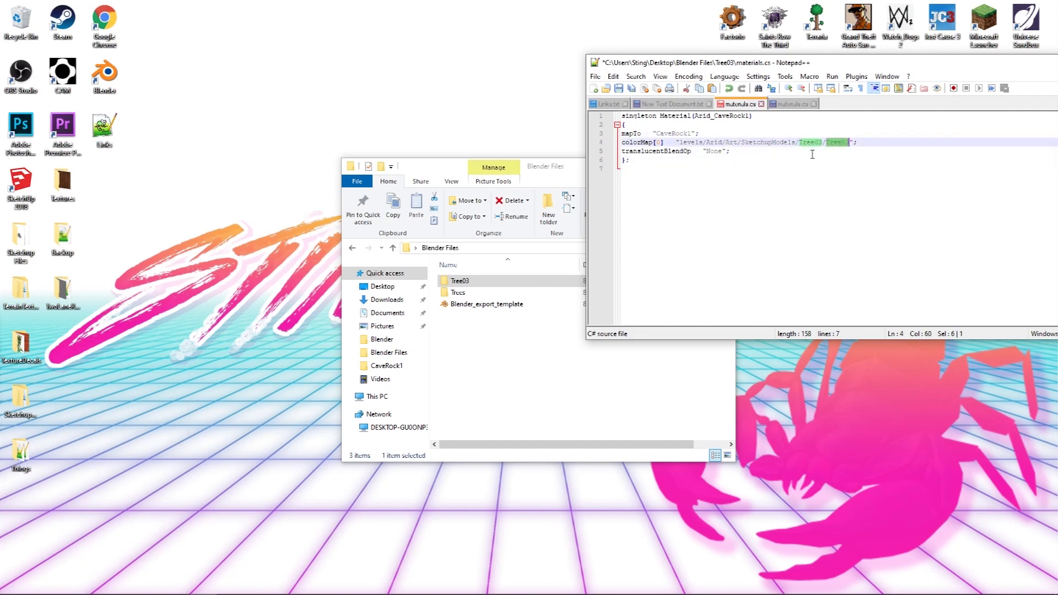
{"action": "key", "text": "ctrl+f"}
{"action": "left_click", "coordinate": [764, 135]}
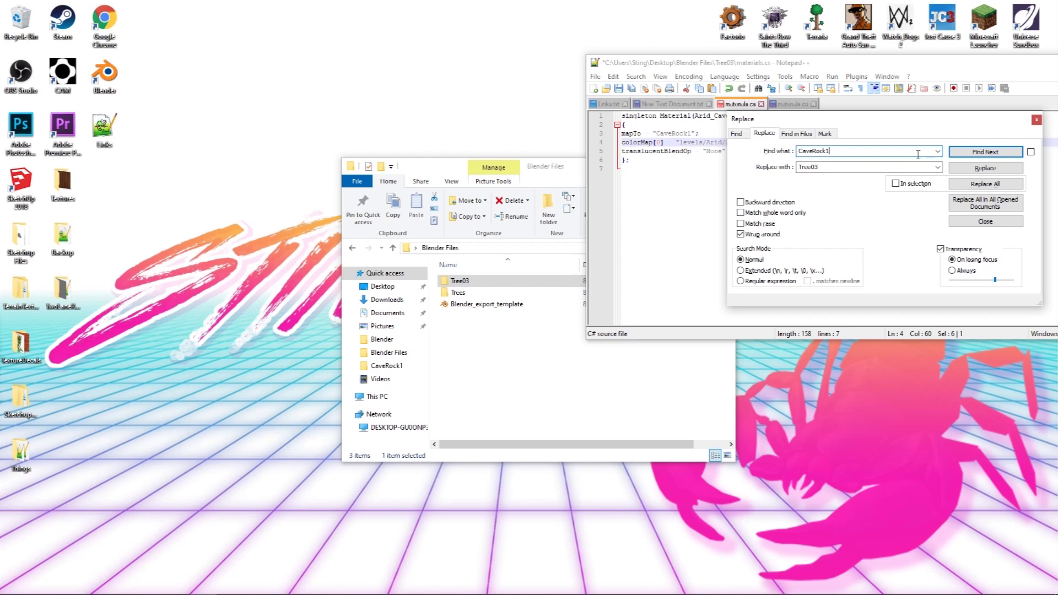
{"action": "left_click", "coordinate": [983, 184]}
{"action": "left_click", "coordinate": [1037, 121]}
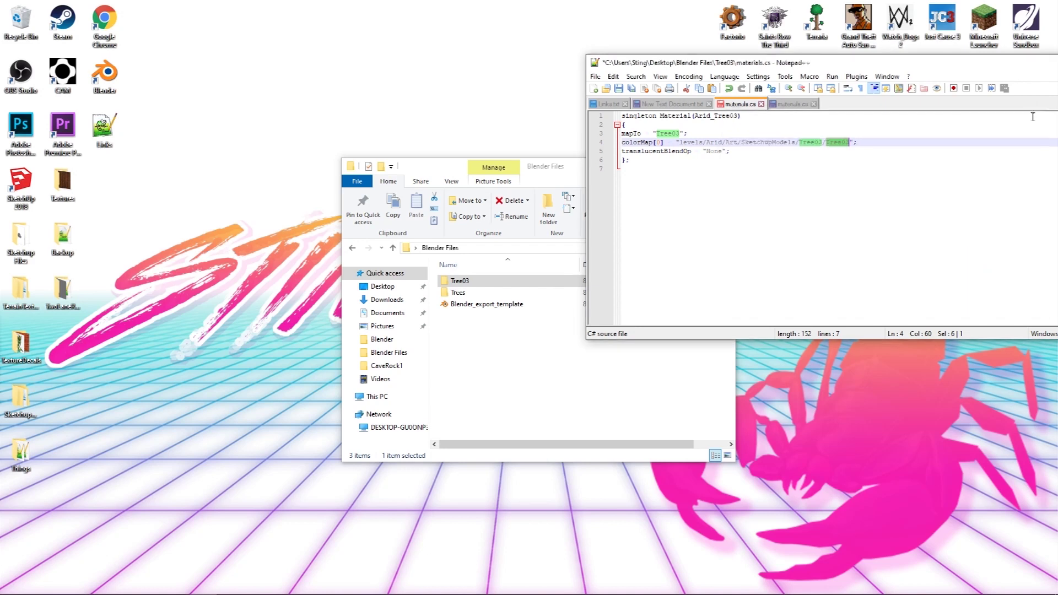
Step: Reopen the Tree03 folder and check the material name, mapTo and colorMap entries in materials.cs
{"action": "left_click", "coordinate": [671, 133]}
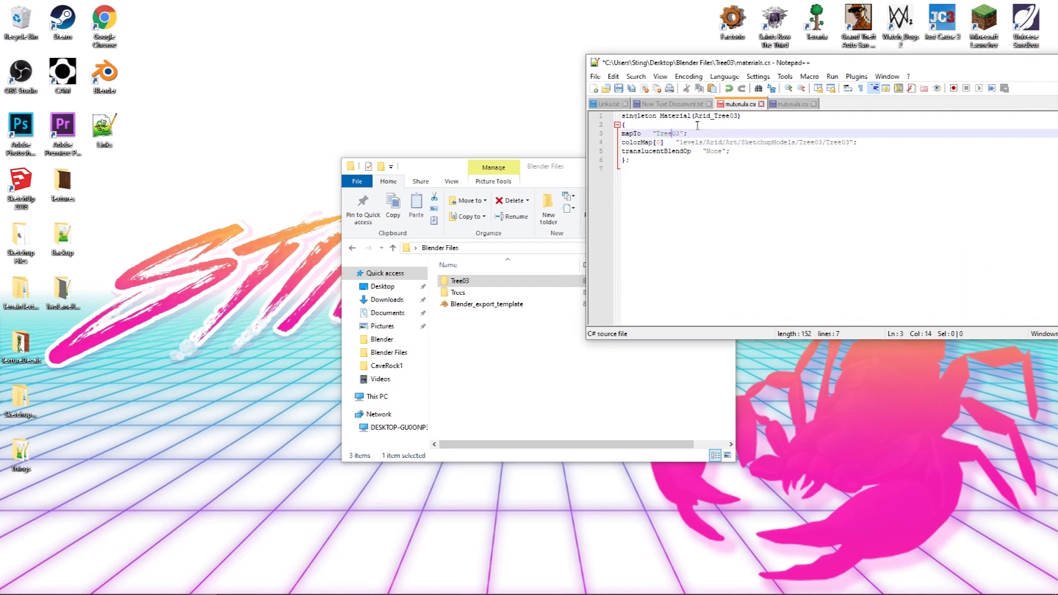
{"action": "left_click", "coordinate": [713, 117]}
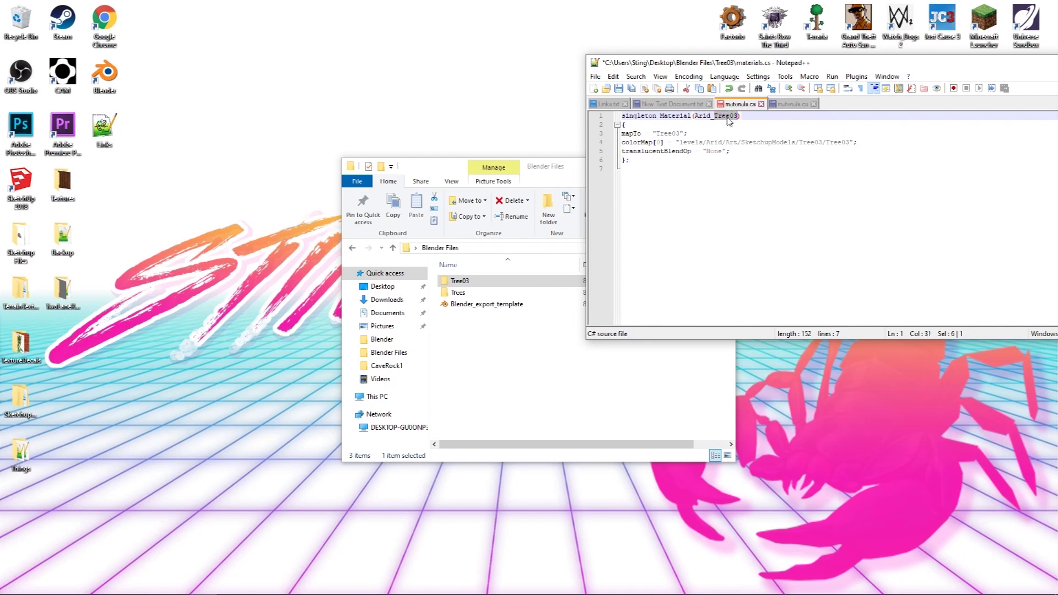
{"action": "double_click", "coordinate": [460, 281]}
{"action": "left_click", "coordinate": [607, 247]}
{"action": "double_click", "coordinate": [681, 136]}
{"action": "left_click", "coordinate": [811, 143]}
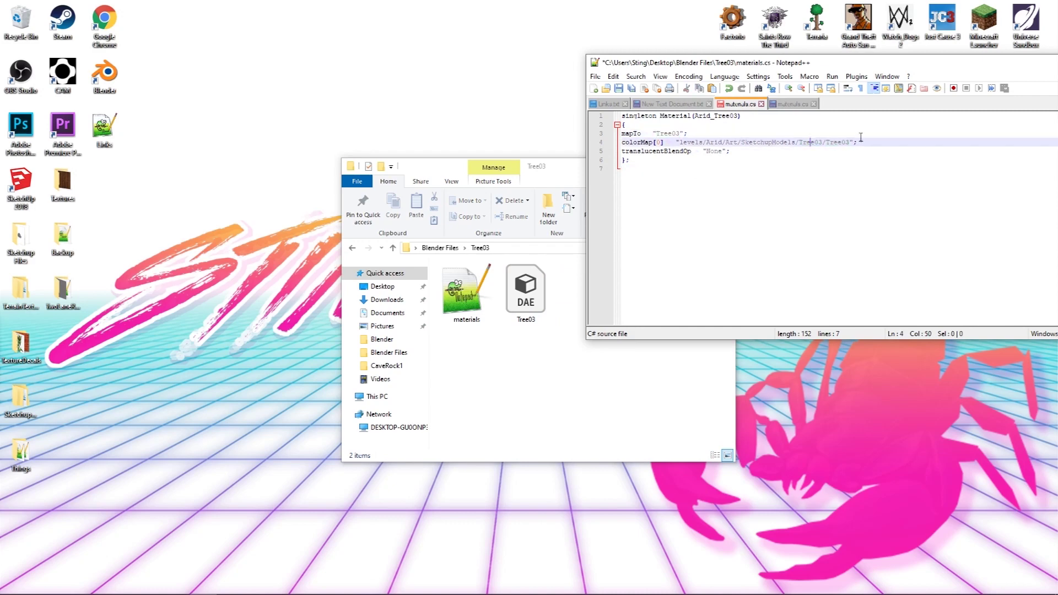
Step: Save materials.cs and close Notepad++, and go up to the Blender Files folder in File Explorer
{"action": "left_click_drag", "start_coordinate": [841, 64], "coordinate": [613, 78]}
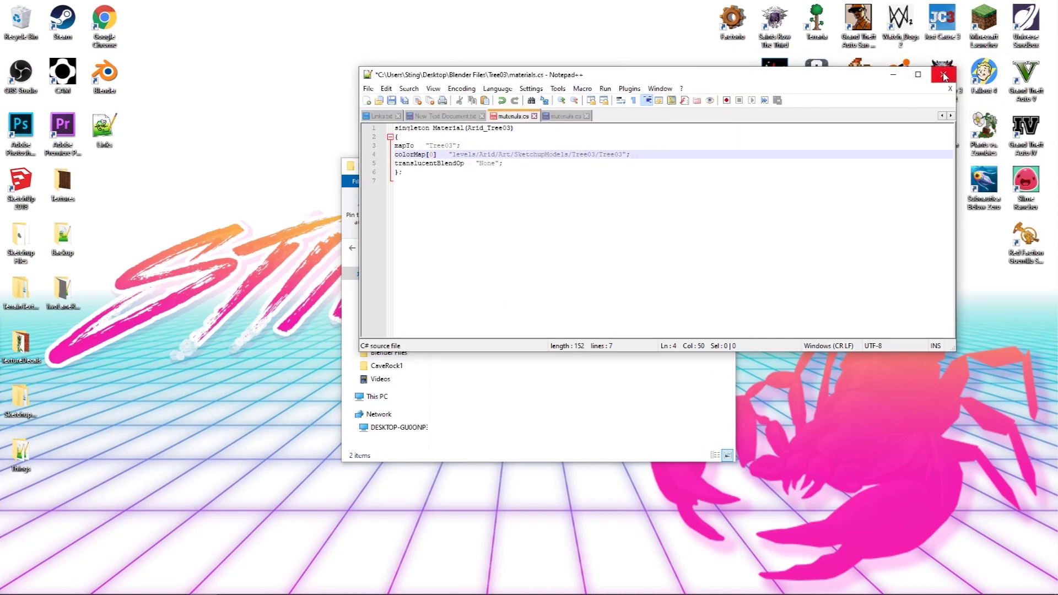
{"action": "key", "text": "ctrl+s"}
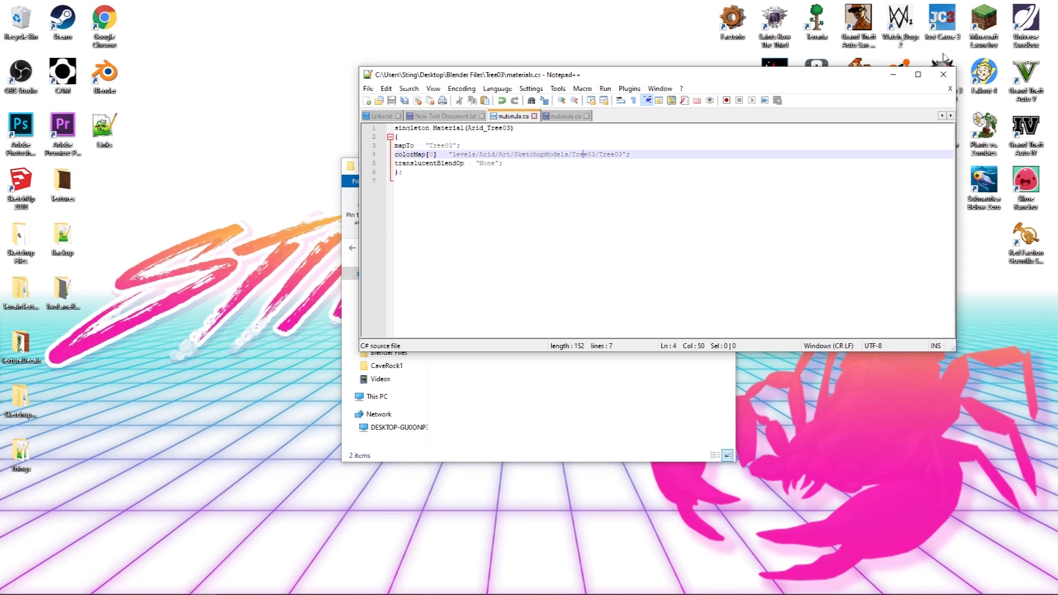
{"action": "left_click", "coordinate": [368, 88]}
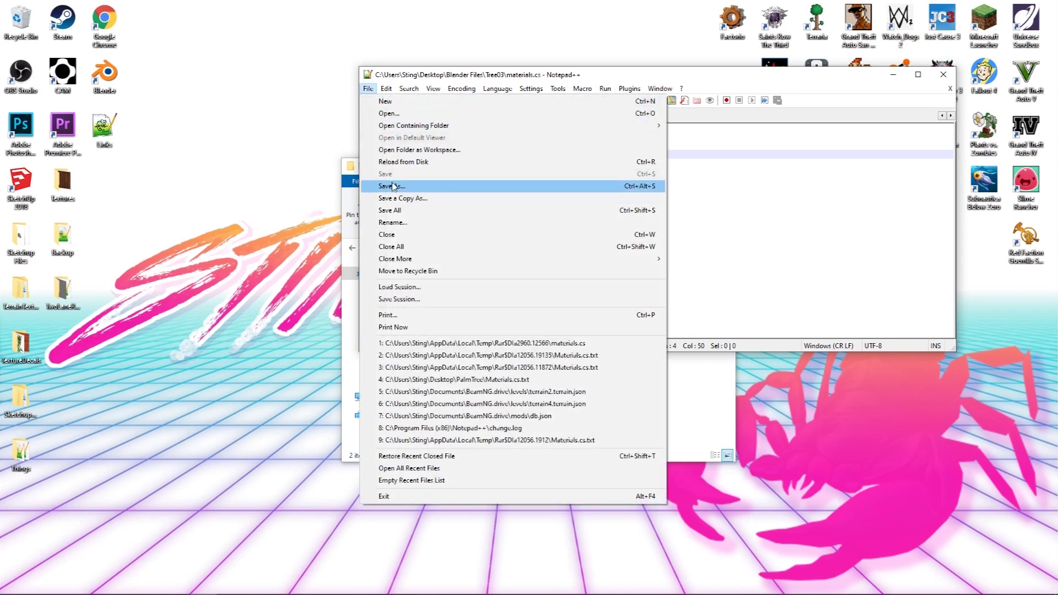
{"action": "left_click", "coordinate": [726, 215]}
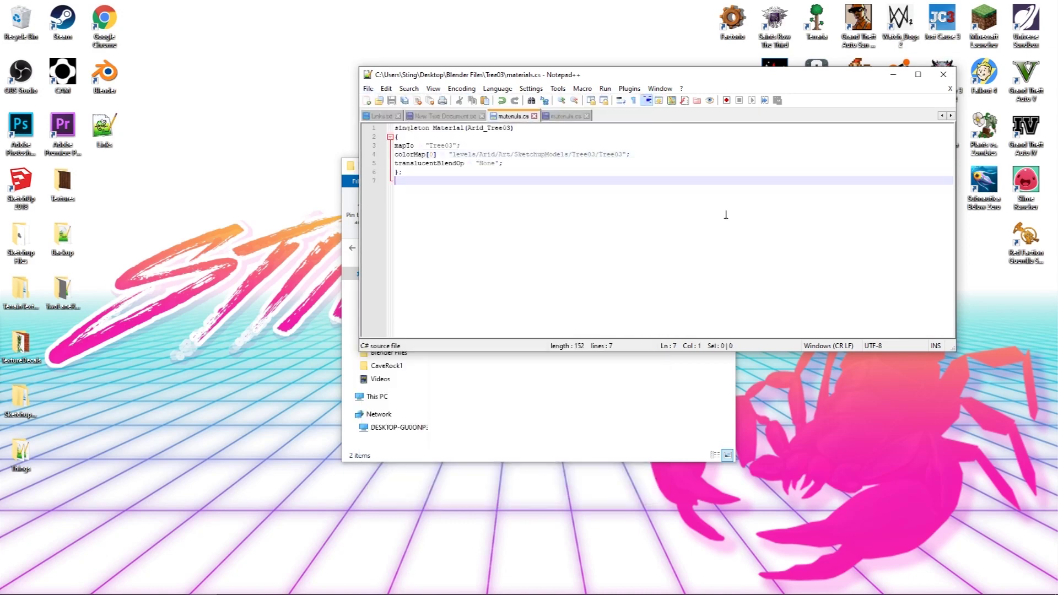
{"action": "left_click", "coordinate": [945, 75]}
{"action": "left_click_drag", "start_coordinate": [558, 171], "coordinate": [489, 109]}
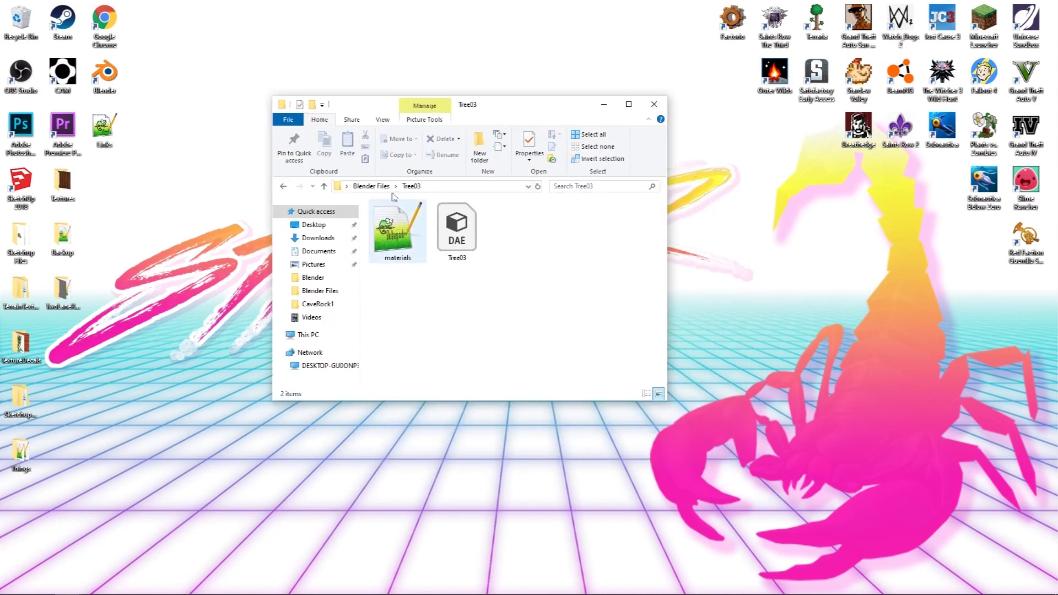
{"action": "left_click", "coordinate": [371, 186]}
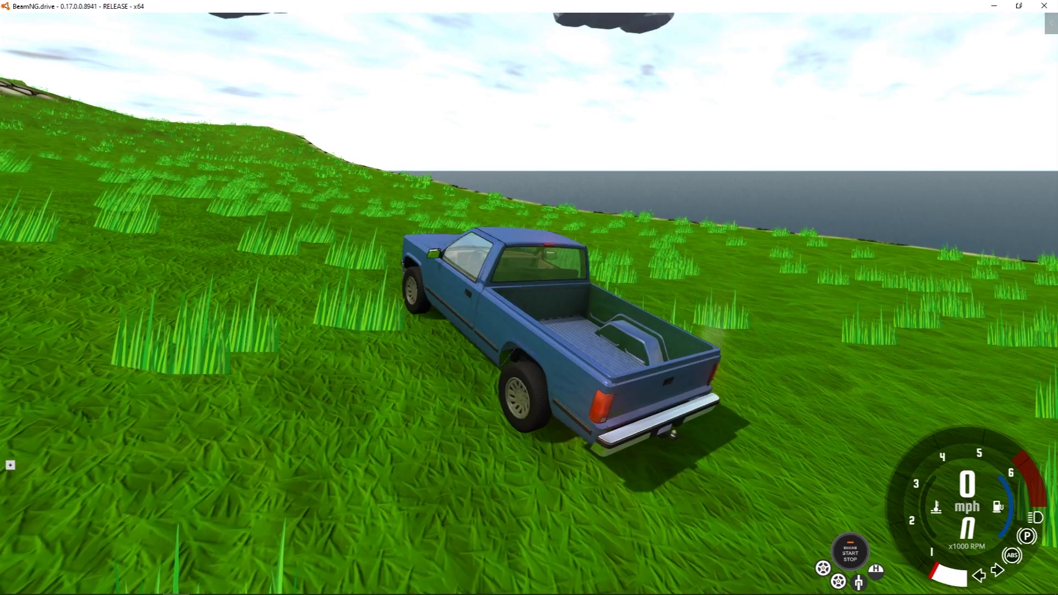
Step: Pause the simulation in BeamNG.drive and open the world editor with a free-camera view over the pickup and surrounding grass
{"action": "right_click_drag", "start_coordinate": [886, 263], "coordinate": [867, 269]}
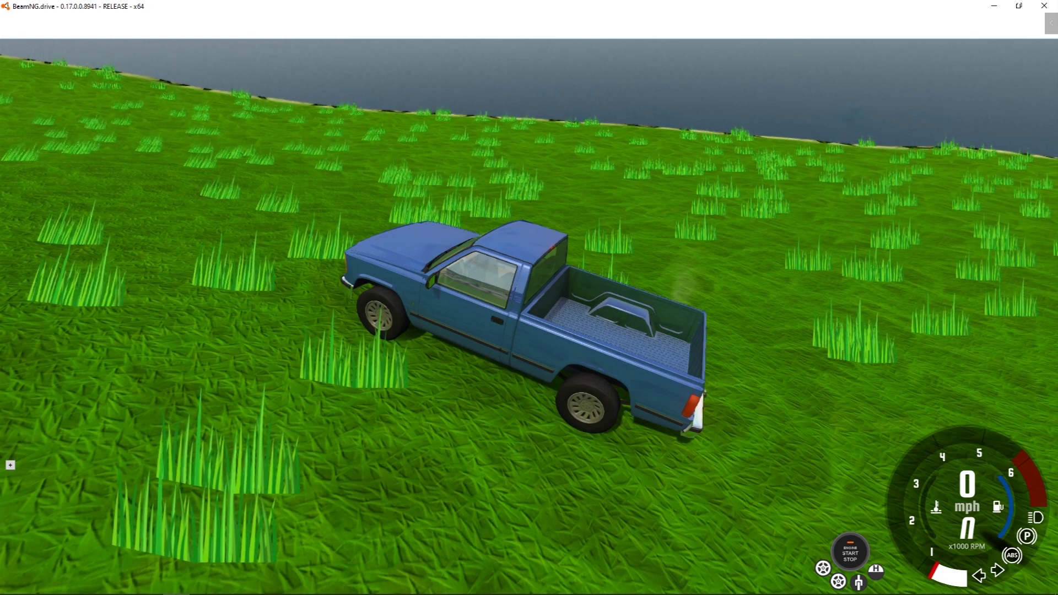
{"action": "right_click_drag", "start_coordinate": [863, 267], "coordinate": [852, 261]}
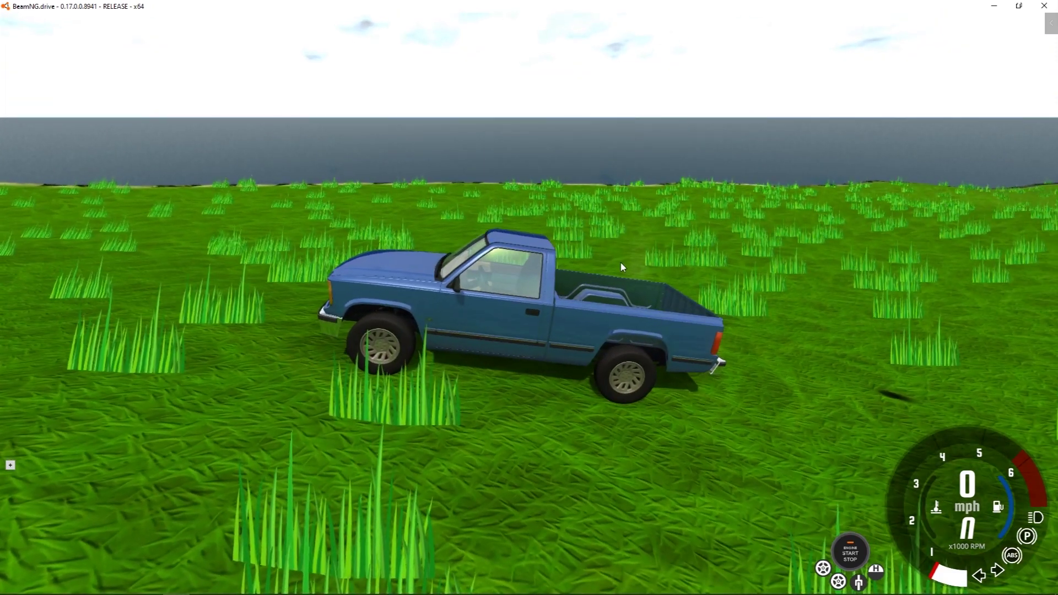
{"action": "key", "text": "j"}
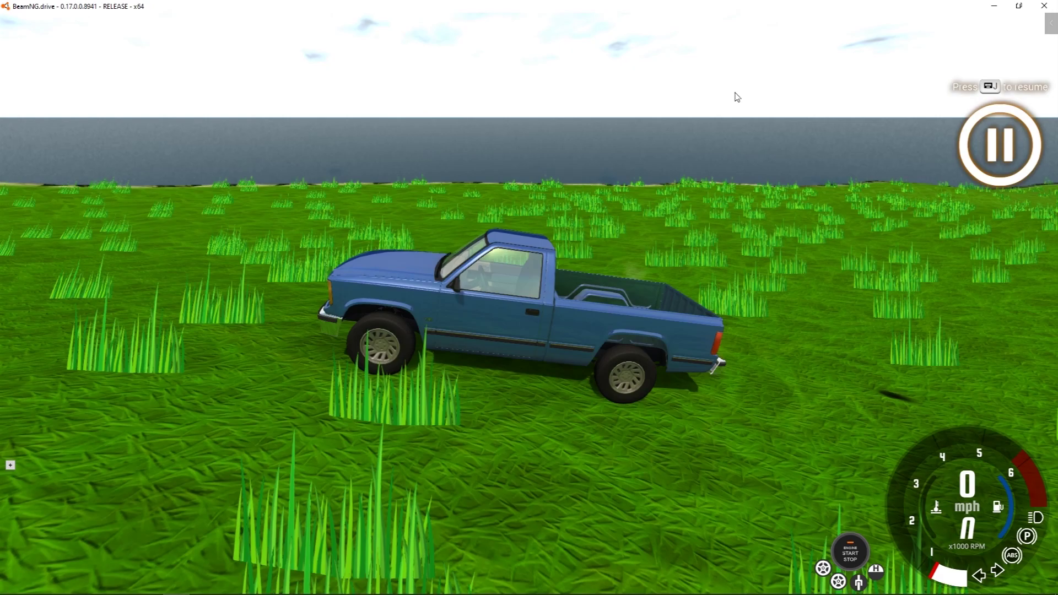
{"action": "key", "text": "shift+c"}
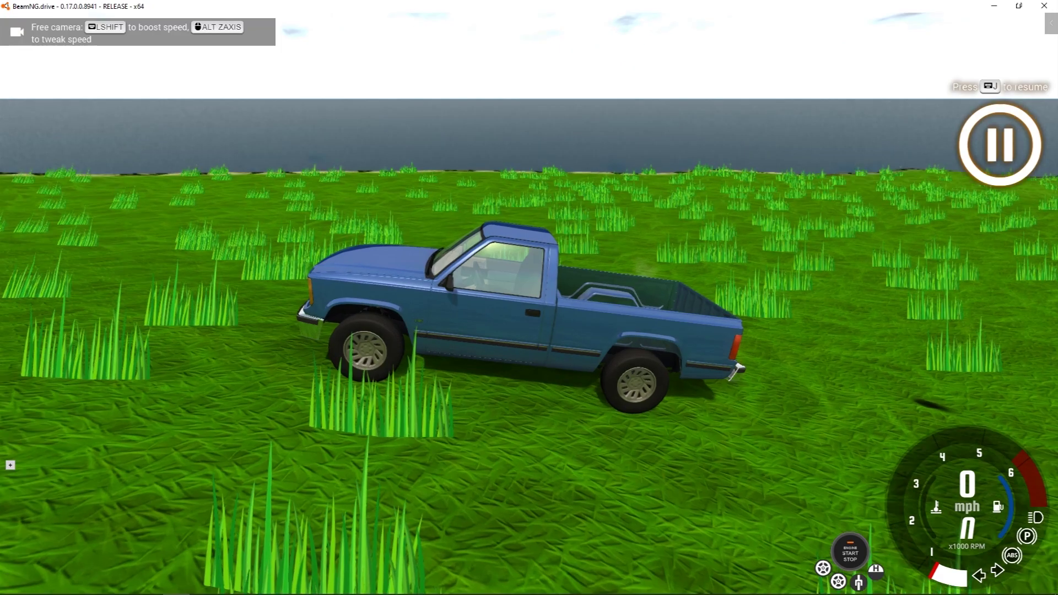
{"action": "key", "text": "s"}
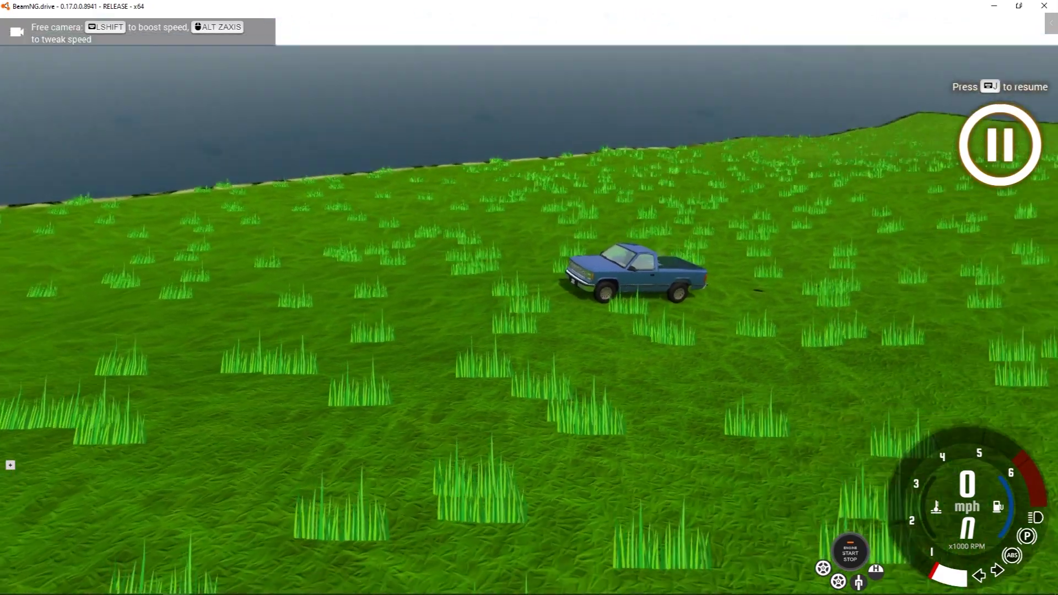
{"action": "right_click_drag", "start_coordinate": [697, 144], "coordinate": [782, 136]}
{"action": "key", "text": "F11"}
{"action": "key", "text": "w"}
{"action": "key", "text": "s"}
{"action": "key", "text": "w"}
{"action": "key", "text": "s"}
Step: Browse the level's mesh library to the art/SketchupModels/OakTree01 folder
{"action": "double_click", "coordinate": [939, 98]}
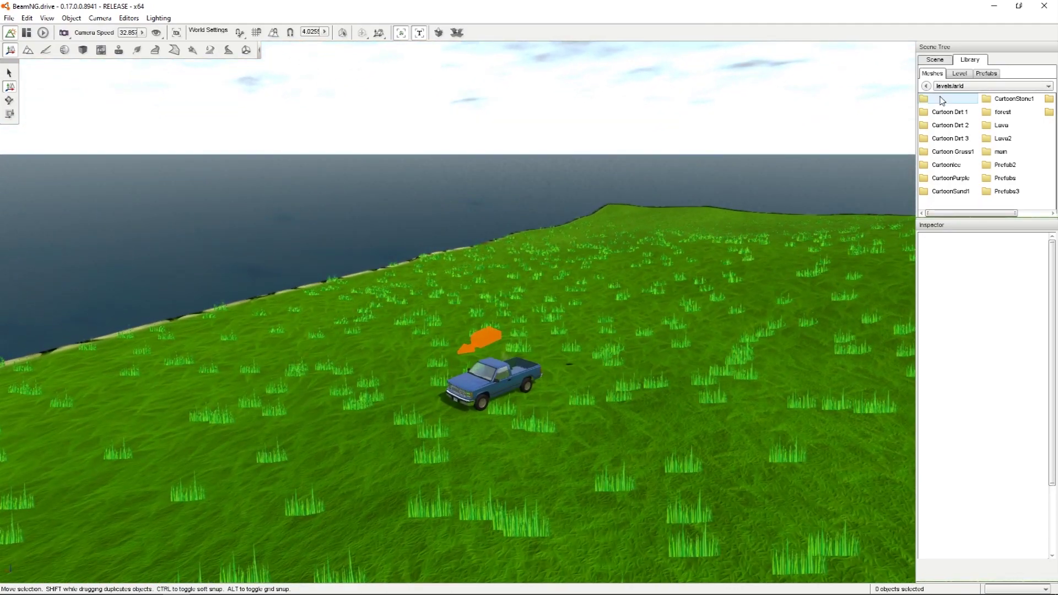
{"action": "key", "text": "s"}
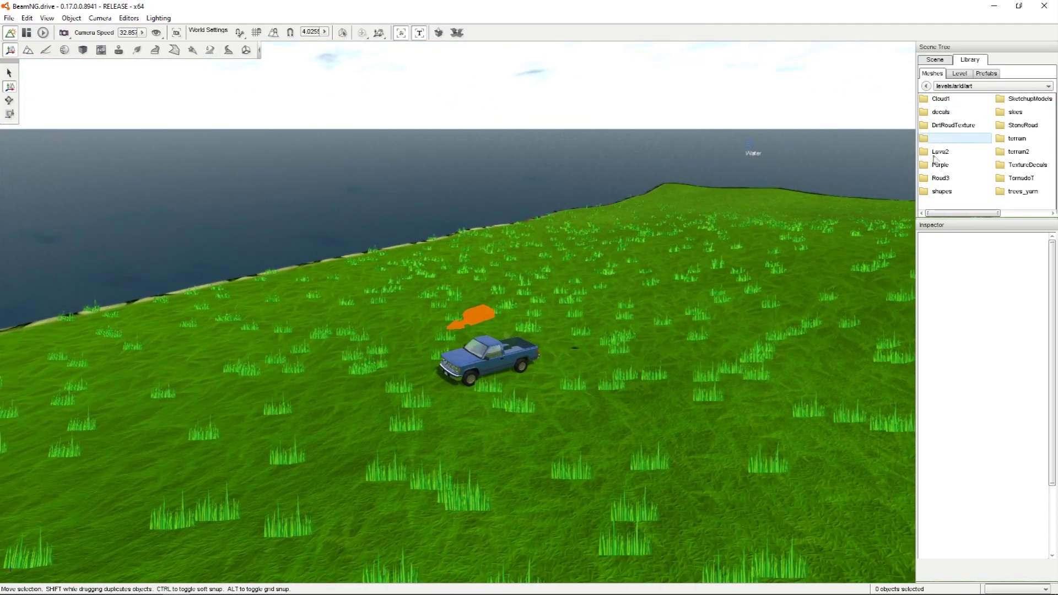
{"action": "double_click", "coordinate": [1026, 98]}
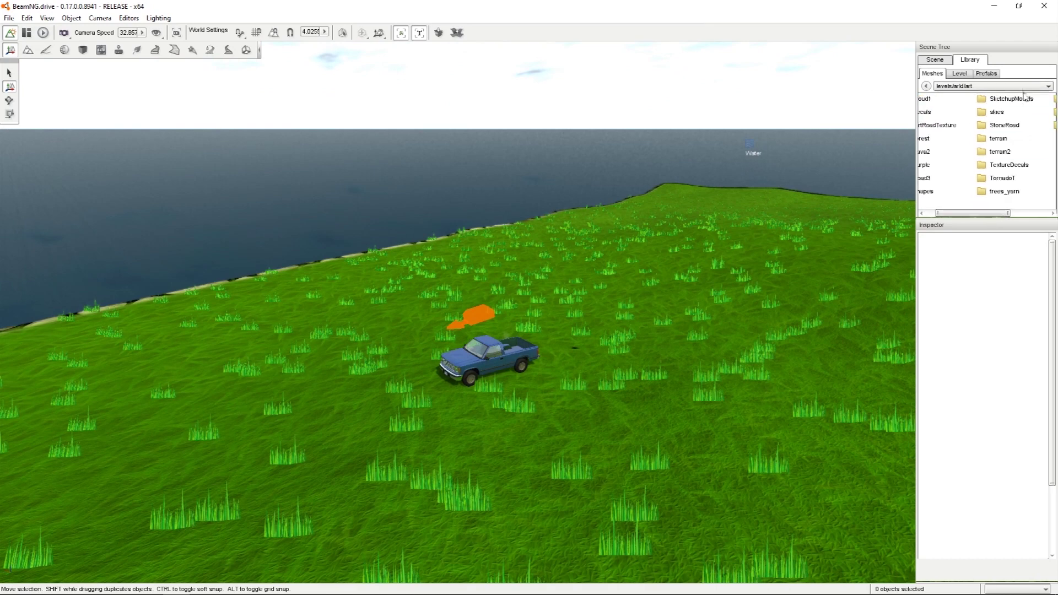
{"action": "left_click", "coordinate": [1011, 113]}
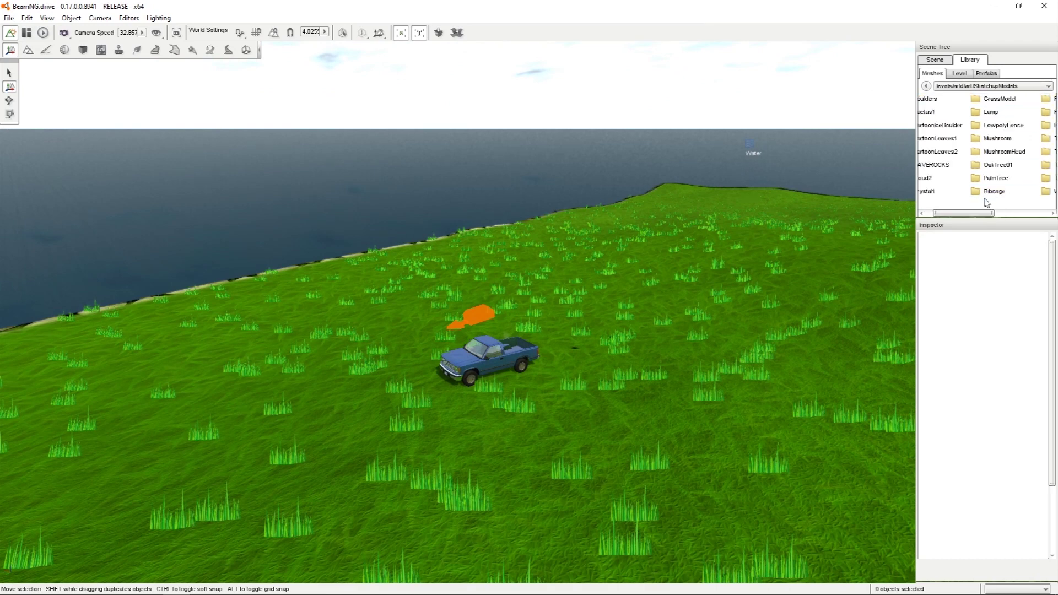
{"action": "double_click", "coordinate": [999, 164]}
{"action": "right_click_drag", "start_coordinate": [679, 242], "coordinate": [719, 241]}
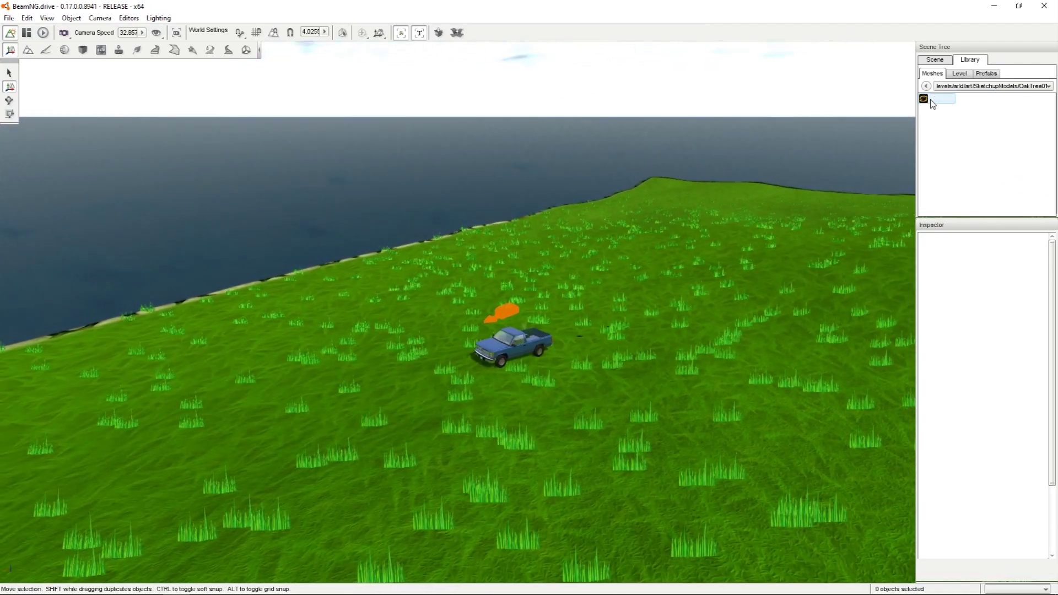
Step: Add the Tree03 mesh to the level near the pickup and scale it up uniformly to about 1.28
{"action": "double_click", "coordinate": [934, 100]}
{"action": "key", "text": "a"}
{"action": "right_click_drag", "start_coordinate": [682, 285], "coordinate": [783, 284]}
{"action": "key", "text": "s"}
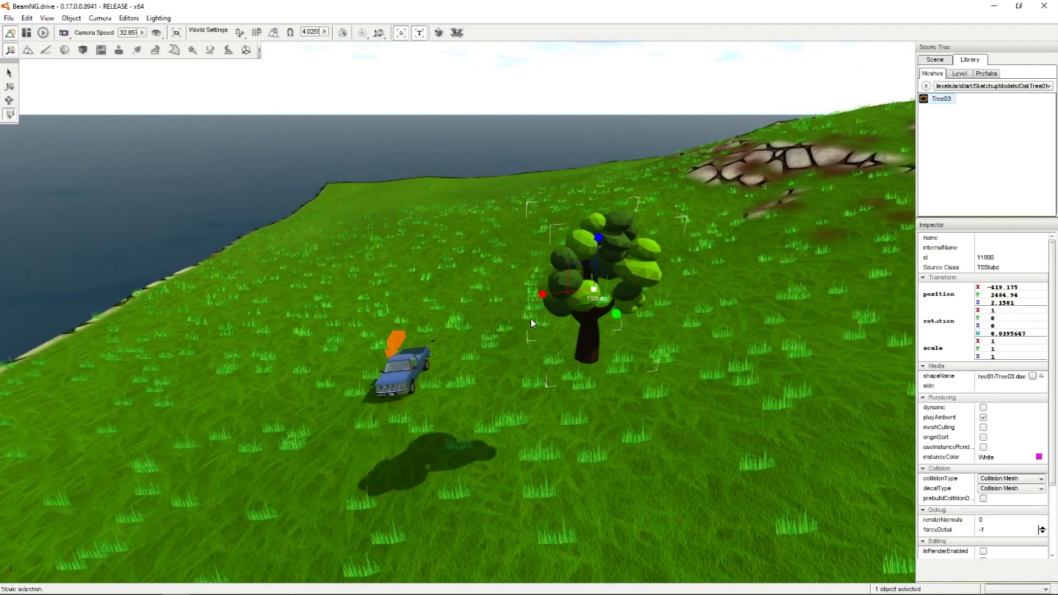
{"action": "key", "text": "4"}
{"action": "left_click_drag", "start_coordinate": [595, 295], "coordinate": [603, 285]}
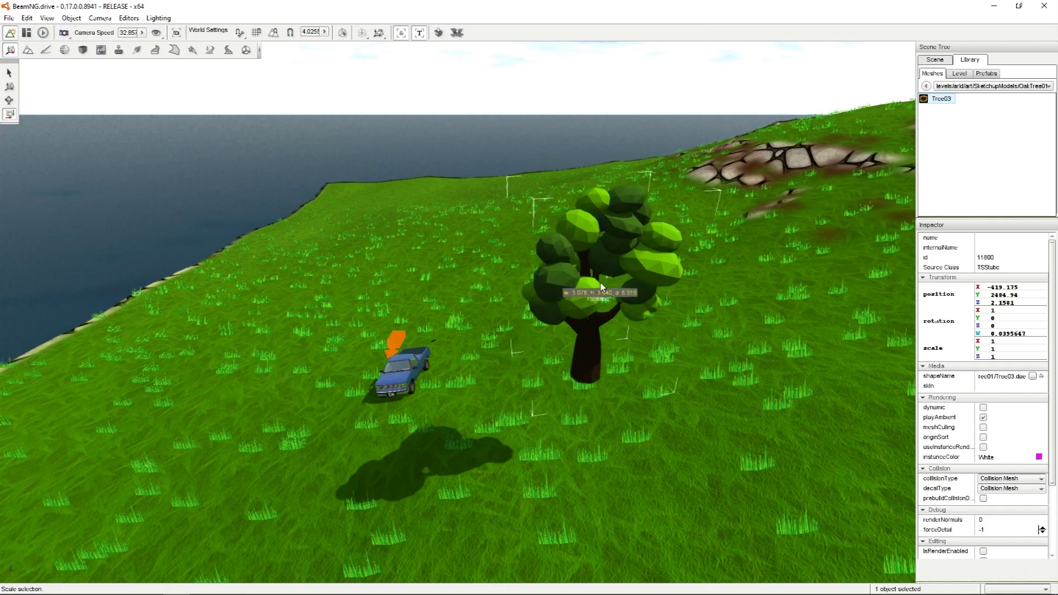
Step: Move the tree down onto the grass beside the pickup
{"action": "key", "text": "2"}
{"action": "mouse_move", "coordinate": [603, 286]}
{"action": "right_mouse_down"}
{"action": "mouse_move", "coordinate": [584, 281]}
{"action": "mouse_move", "coordinate": [604, 285]}
{"action": "right_mouse_up"}
{"action": "left_click_drag", "start_coordinate": [605, 285], "coordinate": [369, 322]}
{"action": "left_click_drag", "start_coordinate": [391, 358], "coordinate": [369, 339]}
{"action": "scroll", "coordinate": [385, 325], "scroll_direction": "up", "scroll_amount": 5}
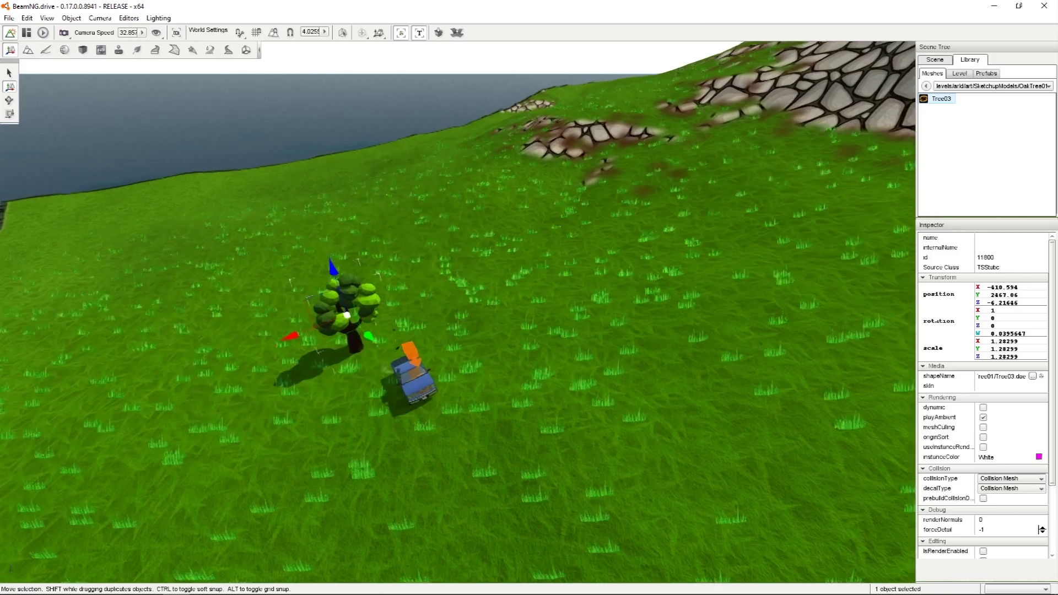
{"action": "left_click", "coordinate": [385, 326]}
{"action": "scroll", "coordinate": [378, 270], "scroll_direction": "up", "scroll_amount": 5}
{"action": "left_click", "coordinate": [404, 256]}
{"action": "right_click_drag", "start_coordinate": [404, 256], "coordinate": [494, 245]}
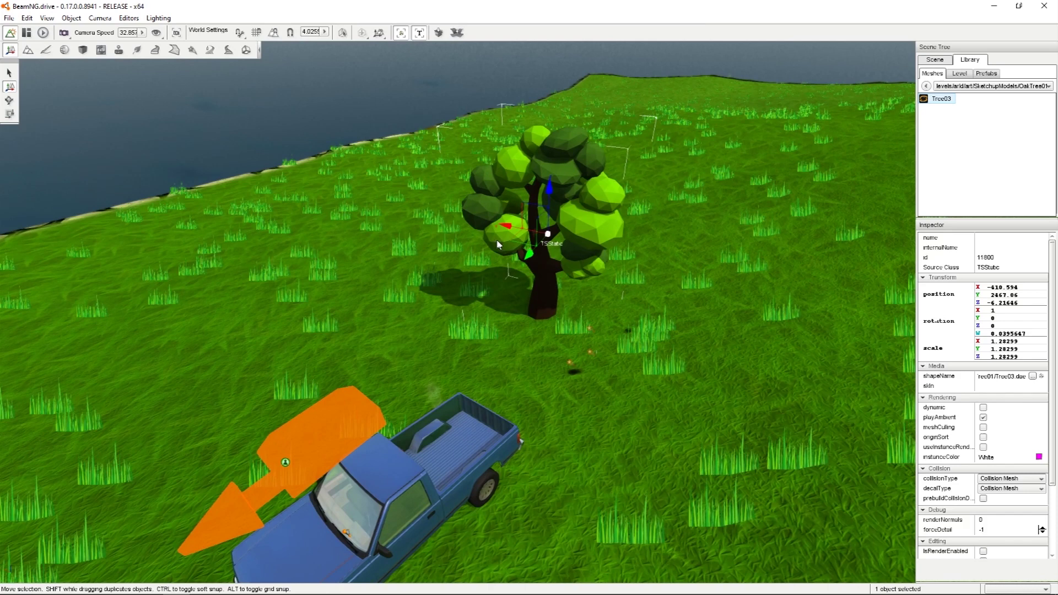
Step: Adjust the tree's rotation and position on the grass behind the pickup, and deselect it
{"action": "left_click_drag", "start_coordinate": [520, 238], "coordinate": [484, 187]}
{"action": "key", "text": "3"}
{"action": "key", "text": "2"}
{"action": "left_click", "coordinate": [483, 186]}
{"action": "left_click", "coordinate": [483, 186]}
{"action": "left_click", "coordinate": [468, 178]}
{"action": "left_click_drag", "start_coordinate": [468, 177], "coordinate": [474, 193]}
{"action": "left_click", "coordinate": [621, 282]}
Step: Check the placed tree from near and far, and leave the world editor to play the level
{"action": "key", "text": "w"}
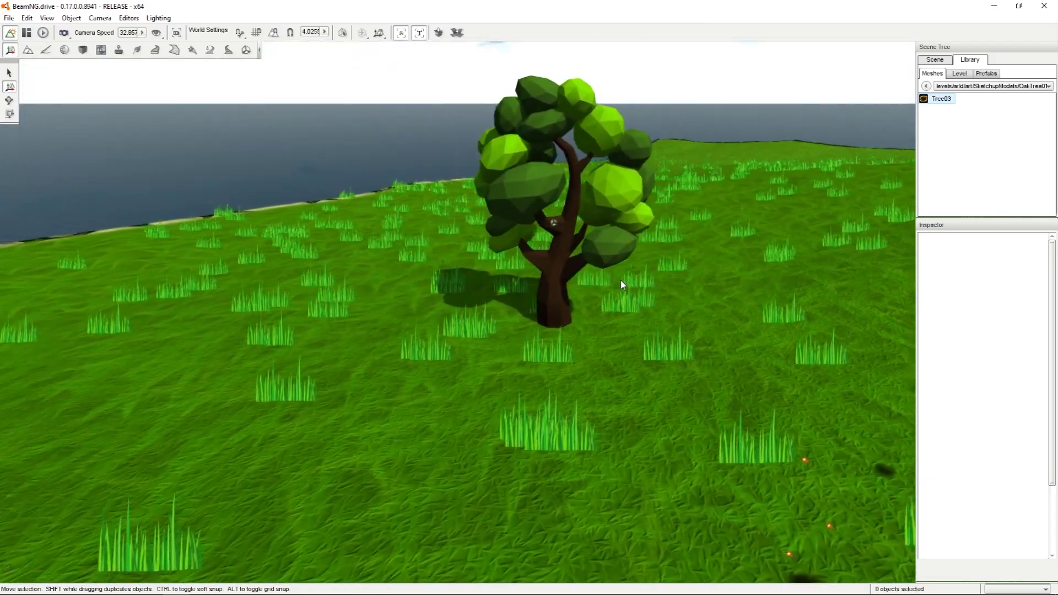
{"action": "key", "text": "s"}
{"action": "key", "text": "w"}
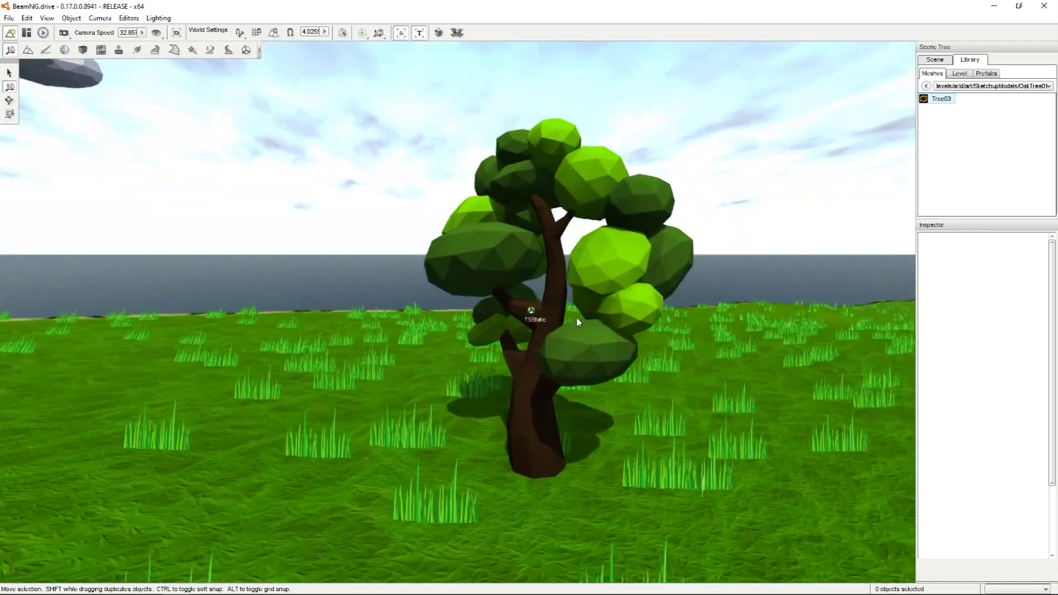
{"action": "key", "text": "s"}
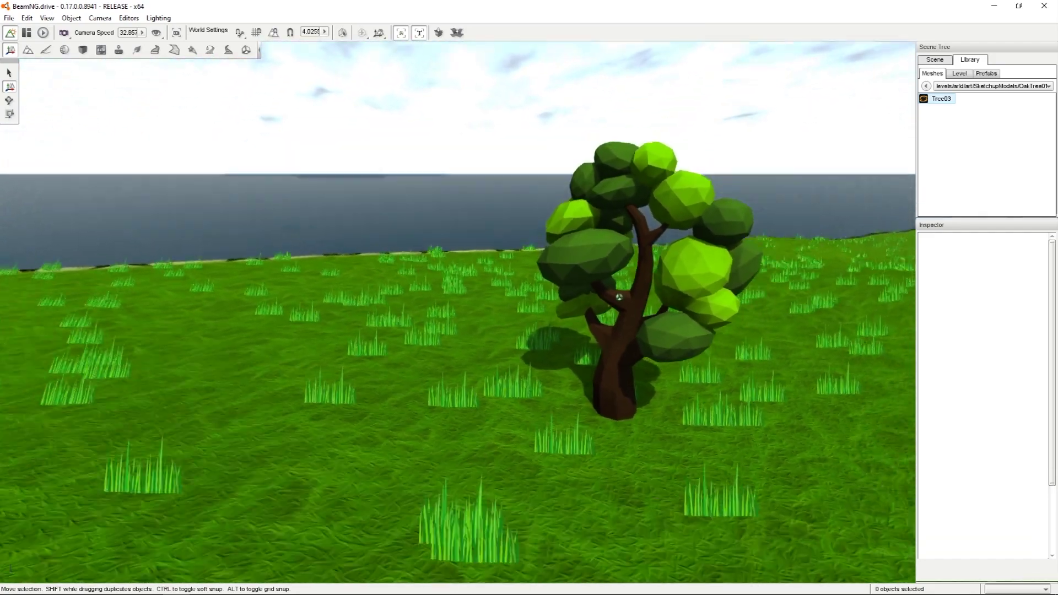
{"action": "key", "text": "s"}
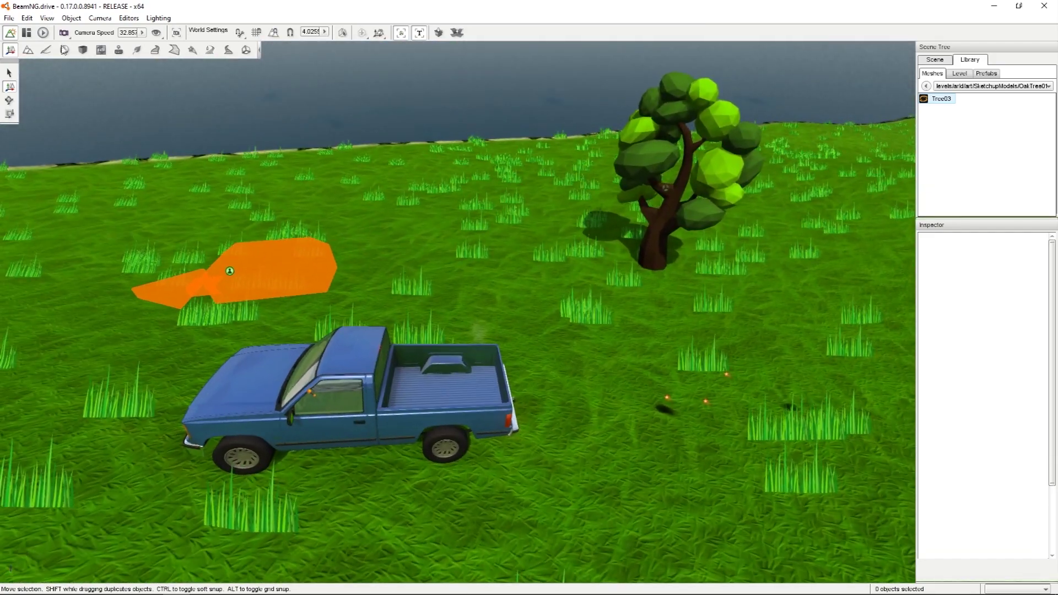
{"action": "left_click", "coordinate": [43, 33]}
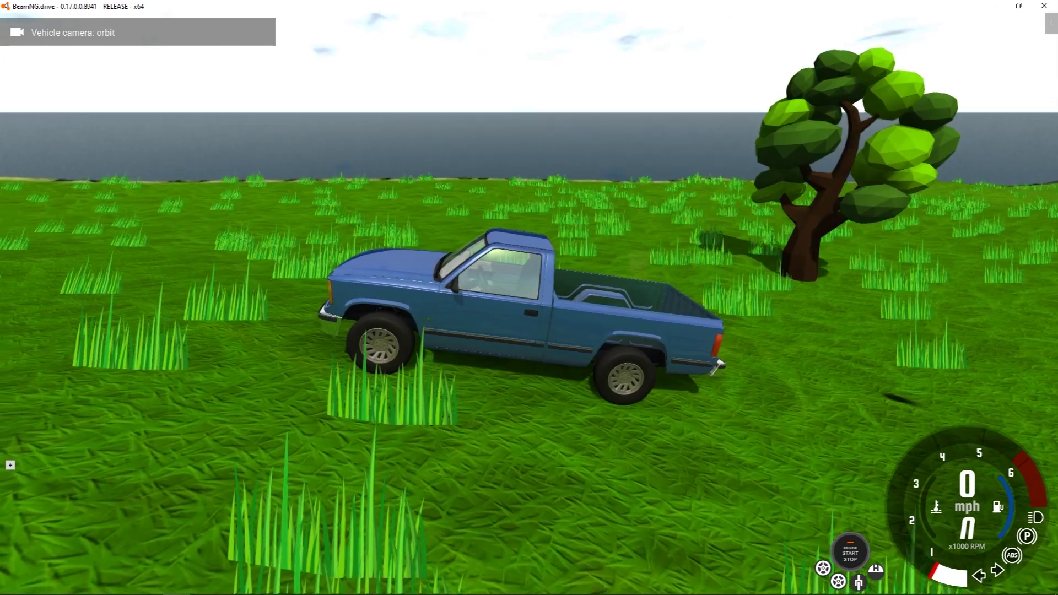
Step: Drive the pickup forward, reverse it, and steer it across the grass toward the tree
{"action": "key", "text": "Up"}
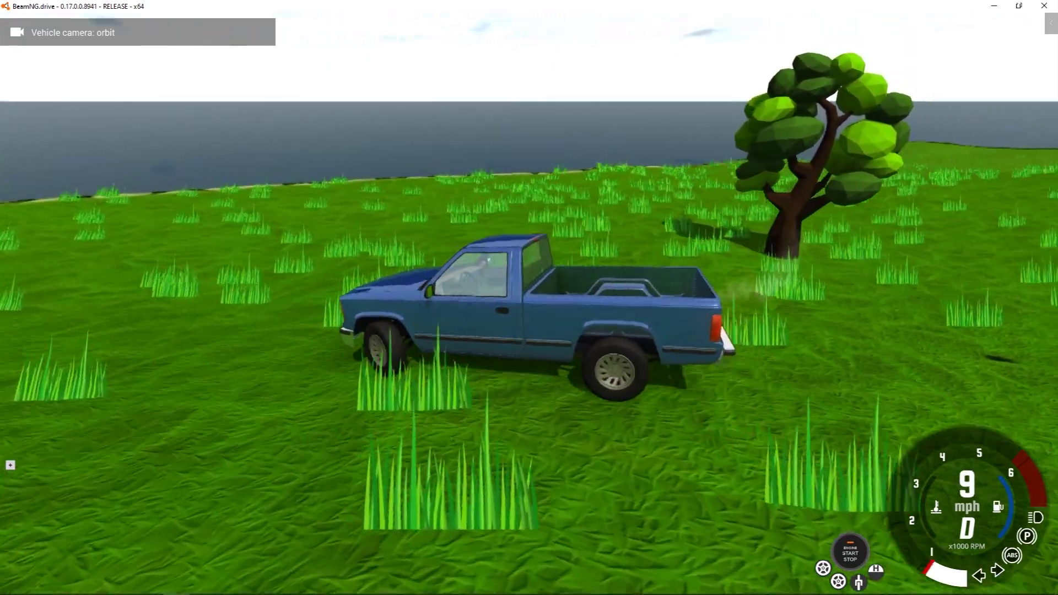
{"action": "key", "text": "Down"}
{"action": "key", "text": "Down"}
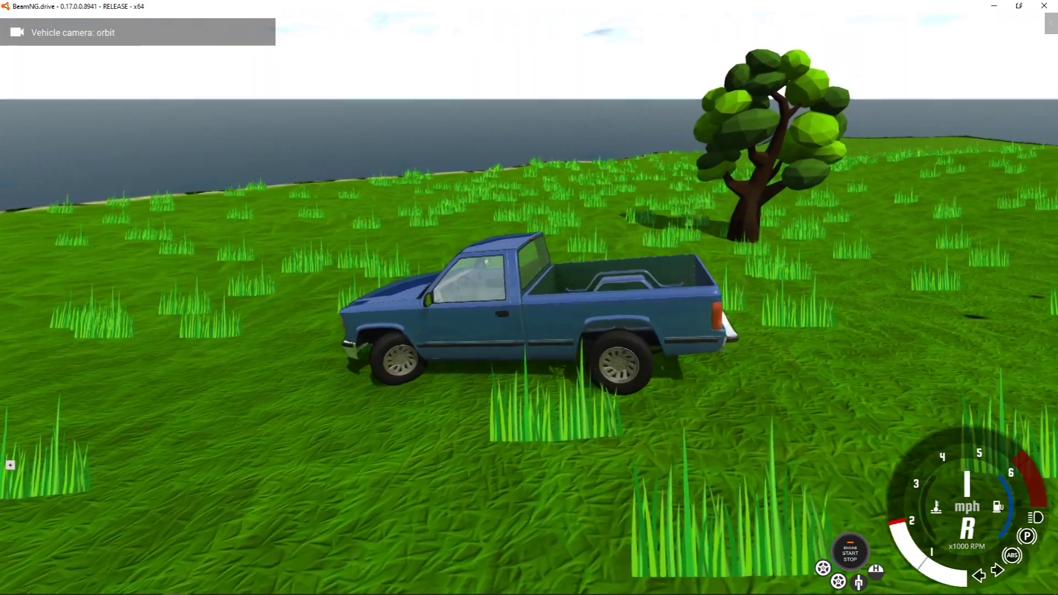
{"action": "key", "text": "Up"}
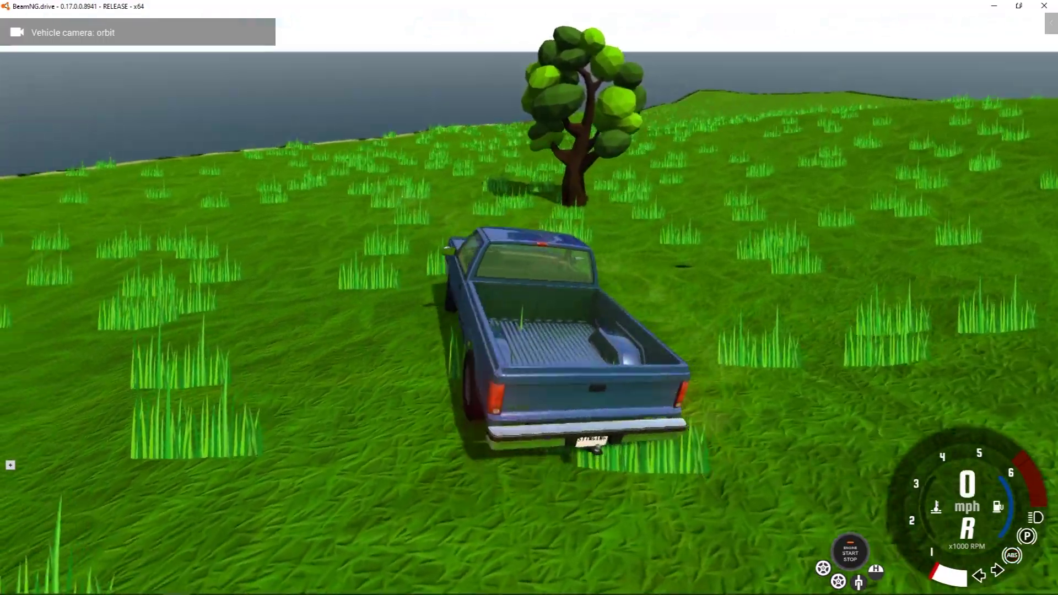
{"action": "key", "text": "Up"}
{"action": "key", "text": "Left"}
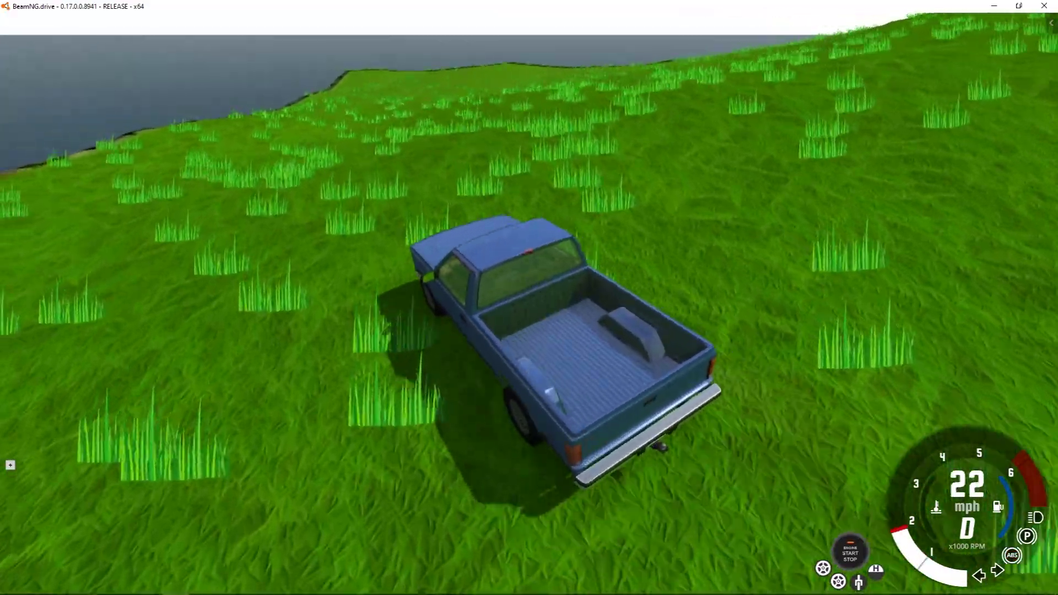
Step: Recover the pickup, relocate it to the tree with the free camera, and pause the simulation
{"action": "key", "text": "Insert"}
{"action": "key", "text": "Down"}
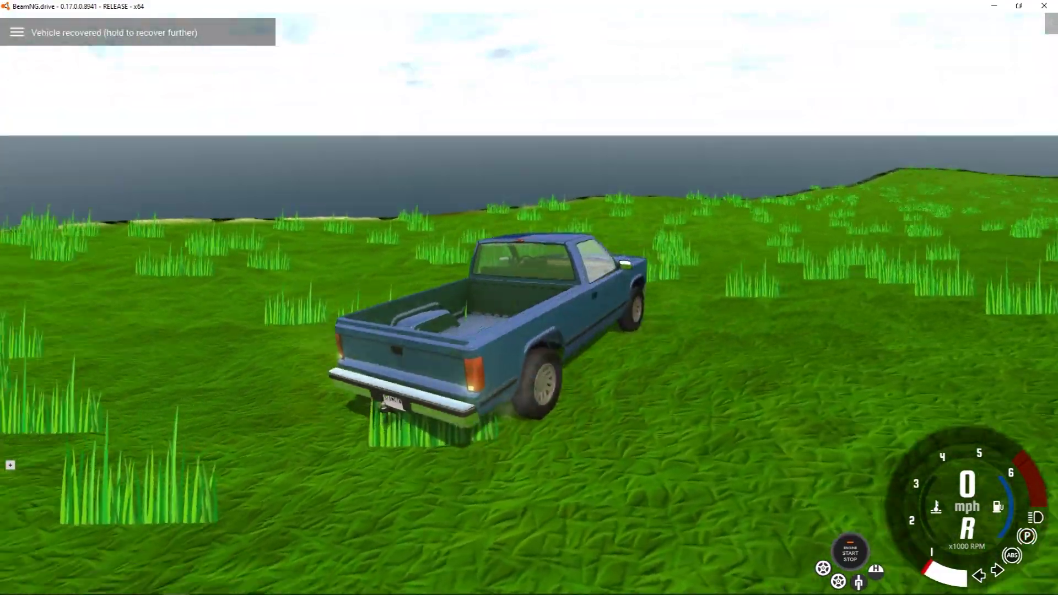
{"action": "key", "text": "shift+c"}
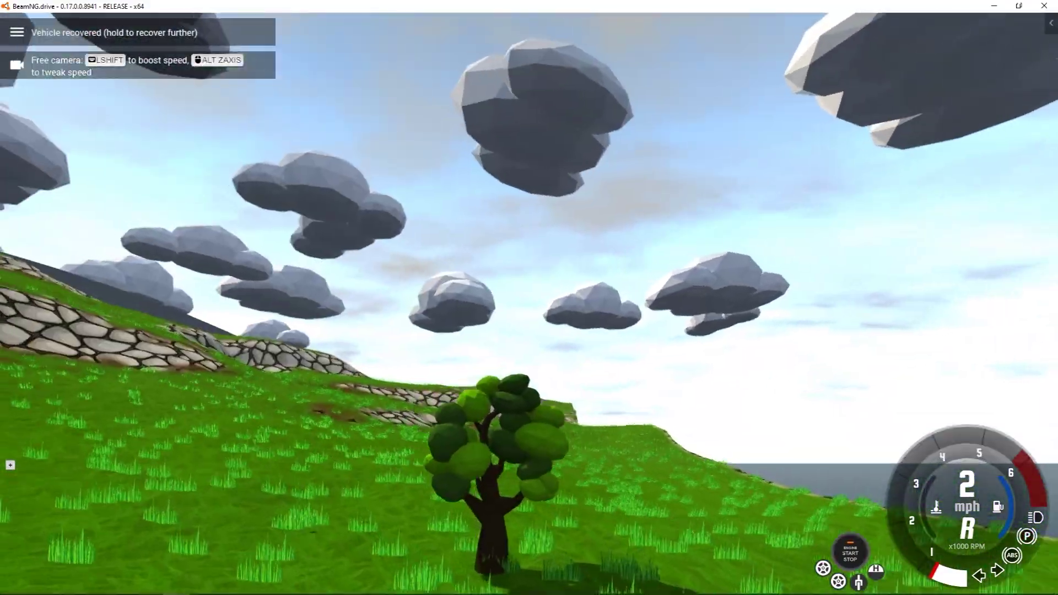
{"action": "key", "text": "w"}
{"action": "key", "text": "F7"}
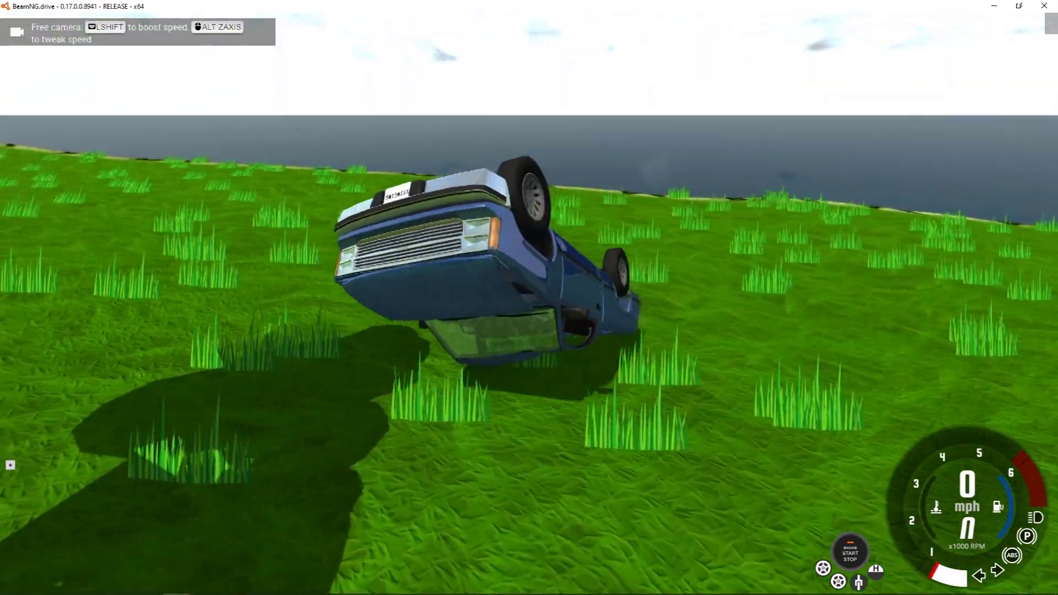
{"action": "key", "text": "j"}
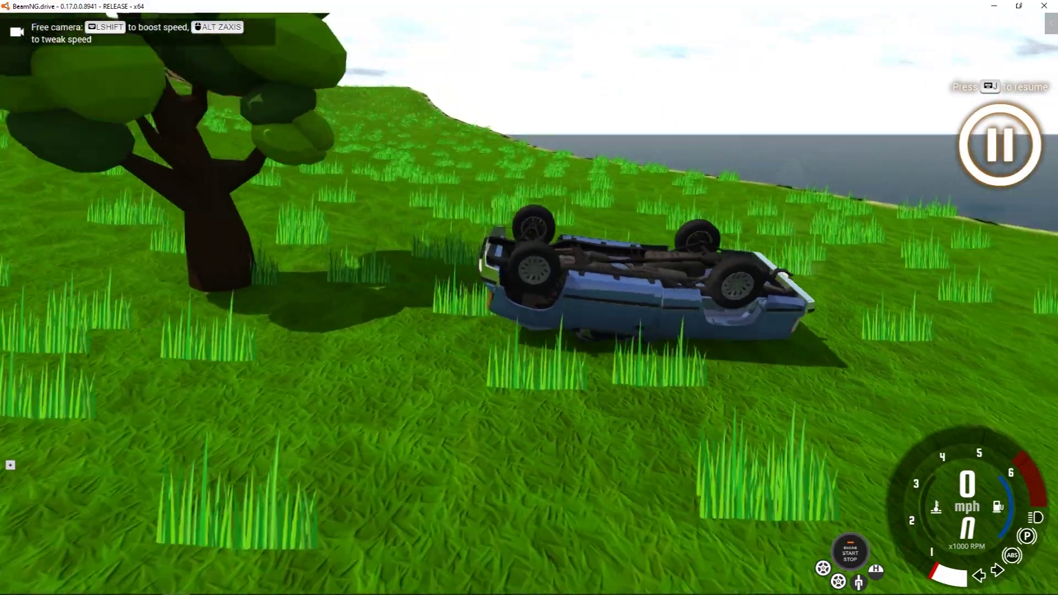
Step: Examine the oak tree and the overturned pickup beside it from several sides with the free camera
{"action": "key", "text": "a"}
{"action": "key", "text": "s"}
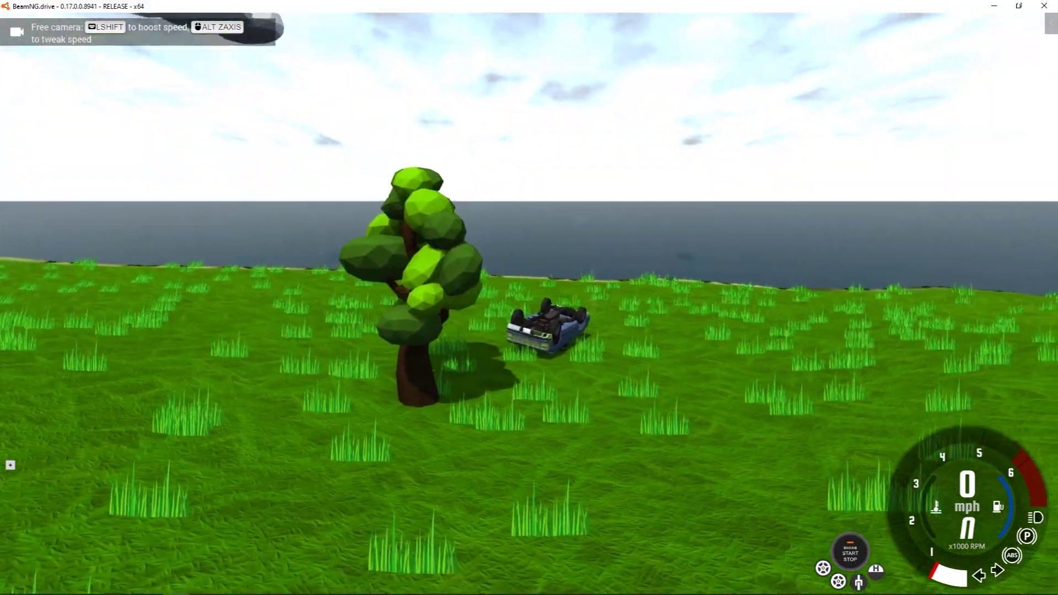
{"action": "key", "text": "d"}
{"action": "key", "text": "a"}
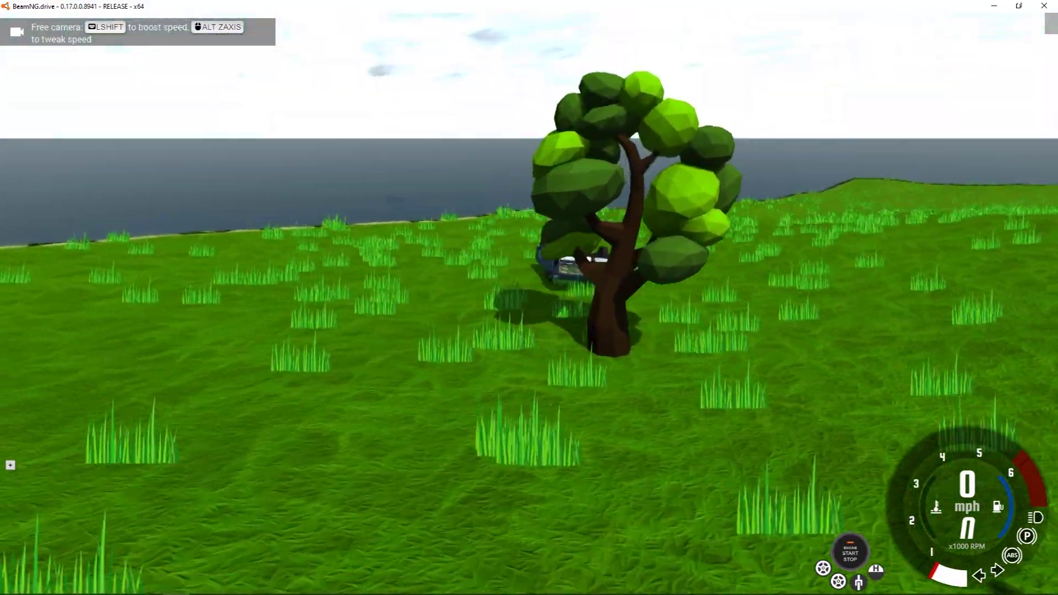
{"action": "key", "text": "w"}
{"action": "key", "text": "s"}
{"action": "key", "text": "d"}
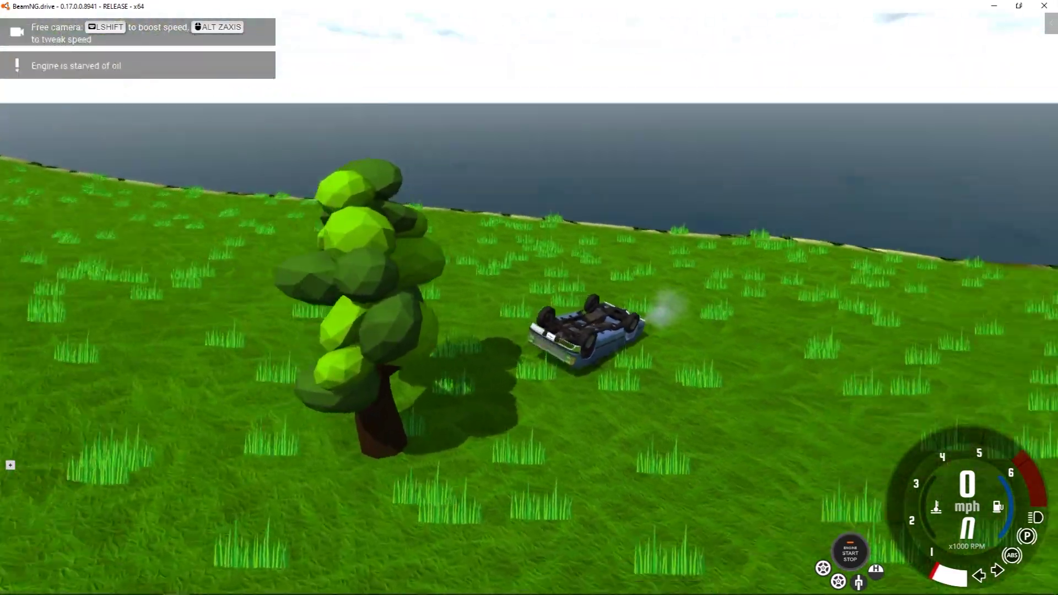
{"action": "key", "text": "d"}
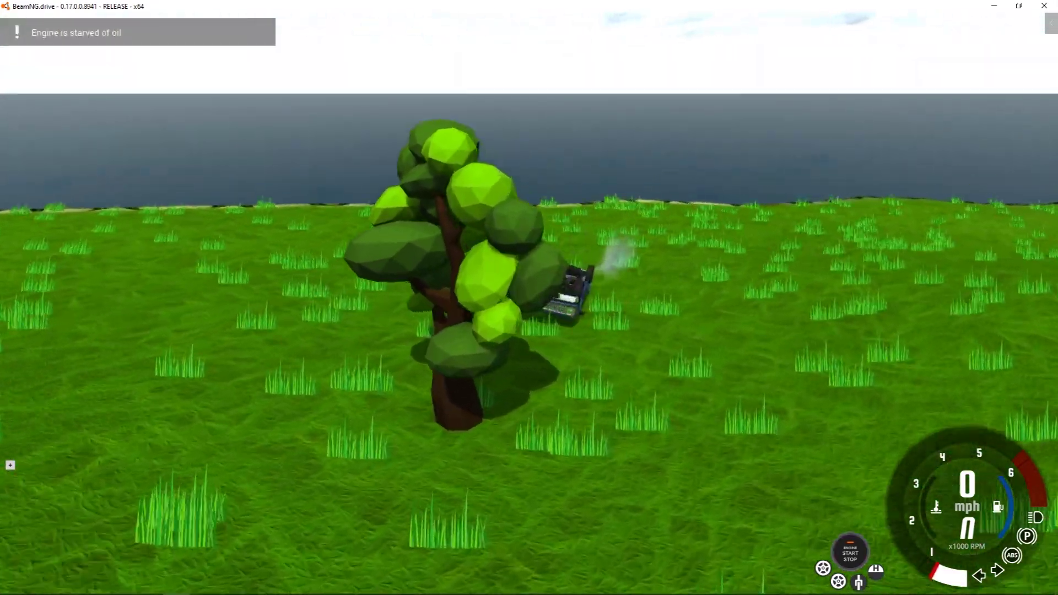
{"action": "key", "text": "w"}
{"action": "key", "text": "a"}
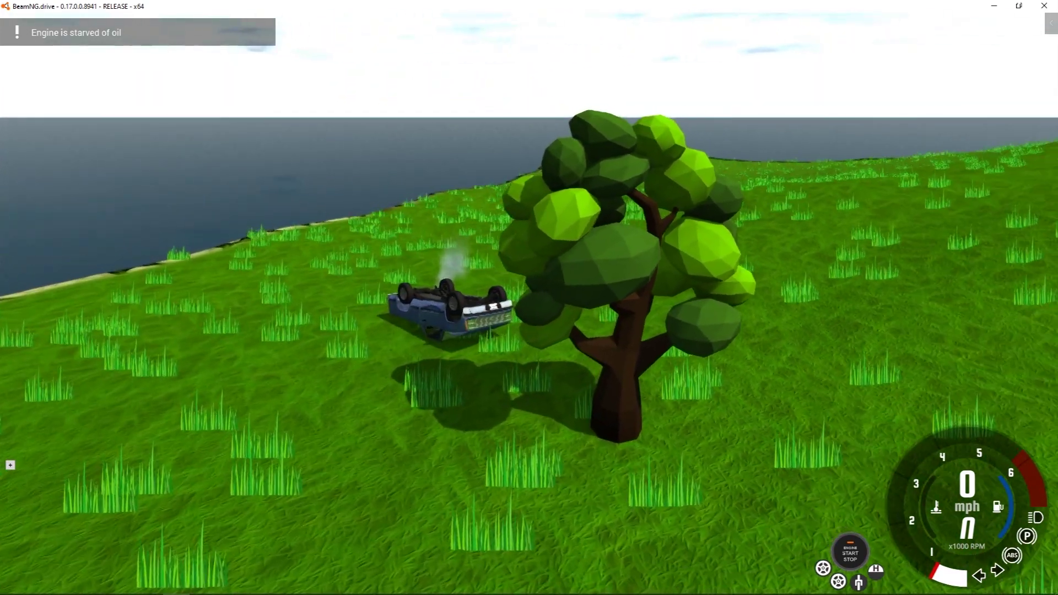
{"action": "key", "text": "s"}
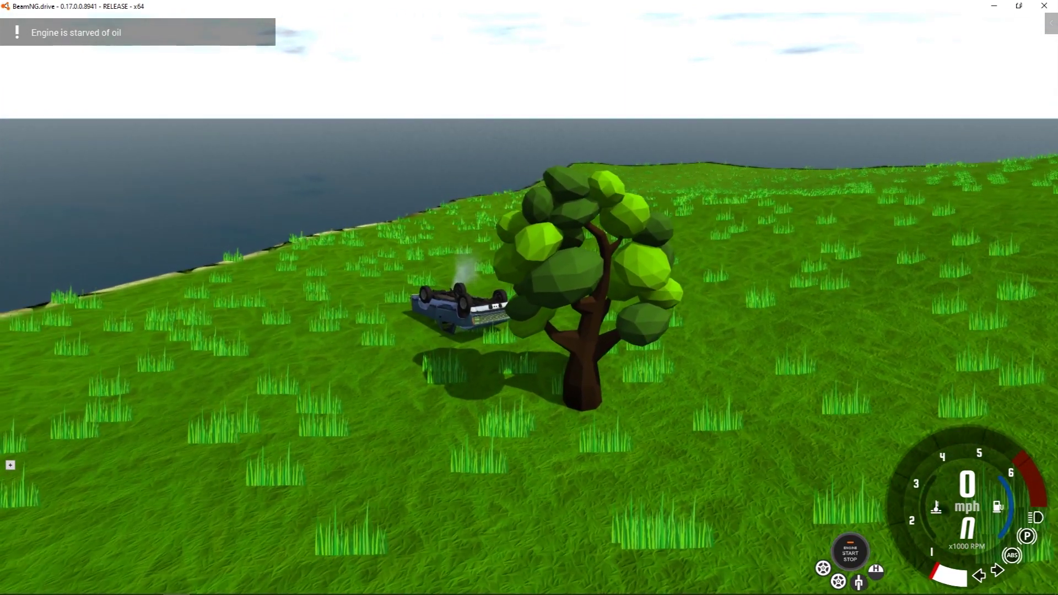